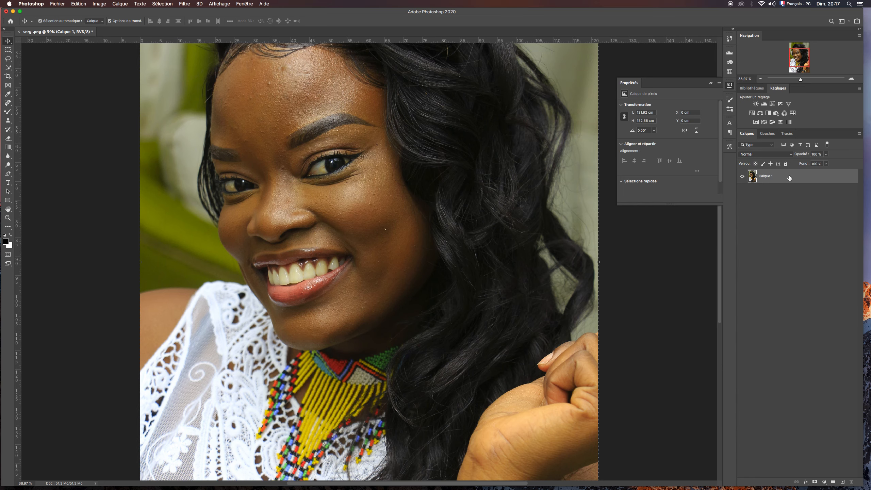
# Step: Duplicate the portrait layer, rename the original "Temoin" and make the copy the active layer
pyautogui.press('super+j')
pyautogui.doubleClick(765, 190)
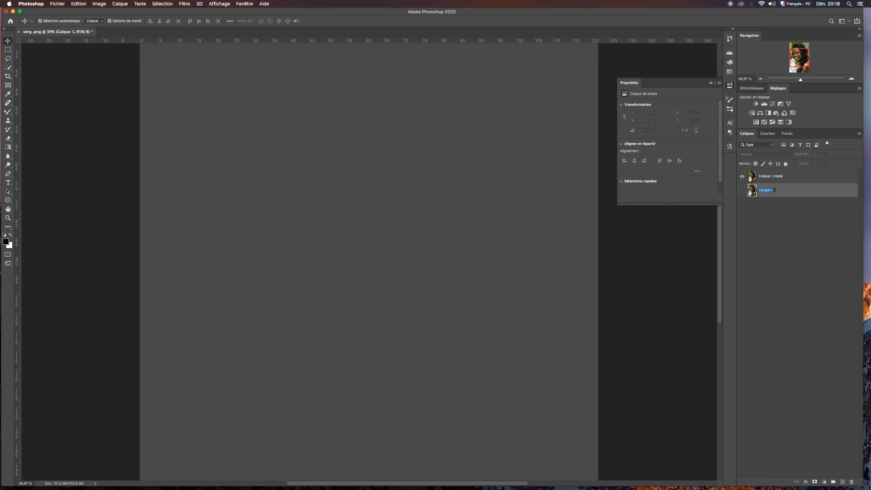
pyautogui.write('Temoin')
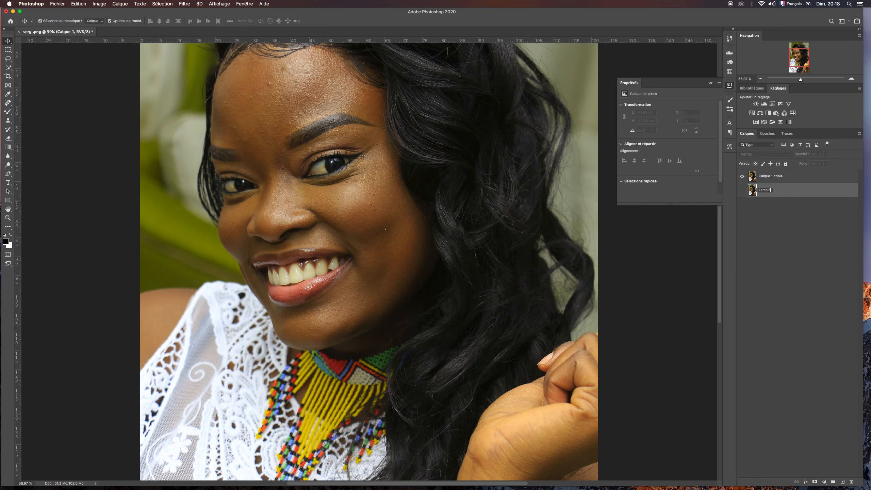
pyautogui.click(743, 193)
pyautogui.click(743, 192)
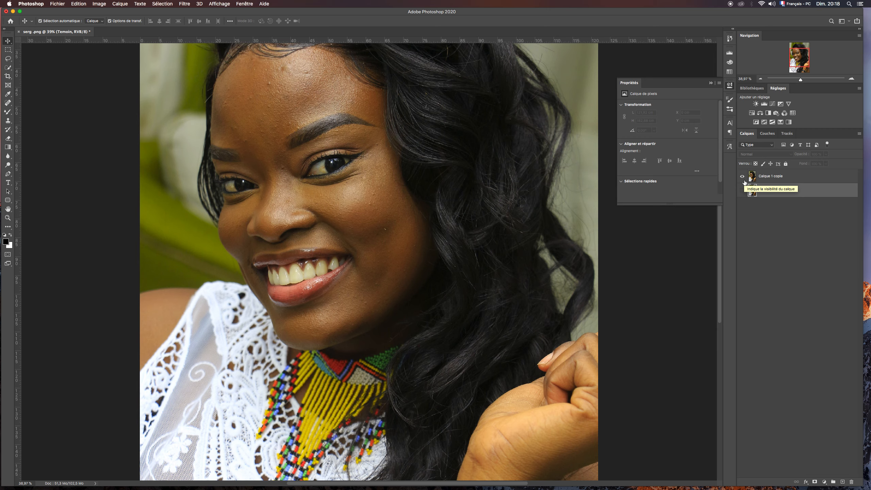
pyautogui.click(783, 181)
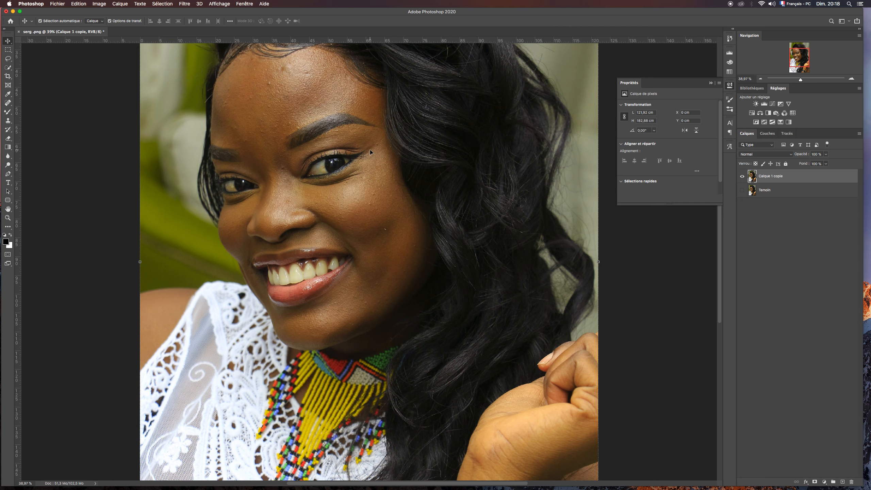
# Step: Set up the Spot Healing Brush with a soft 32 px tip at 0% hardness
pyautogui.scroll(1, 371, 150)
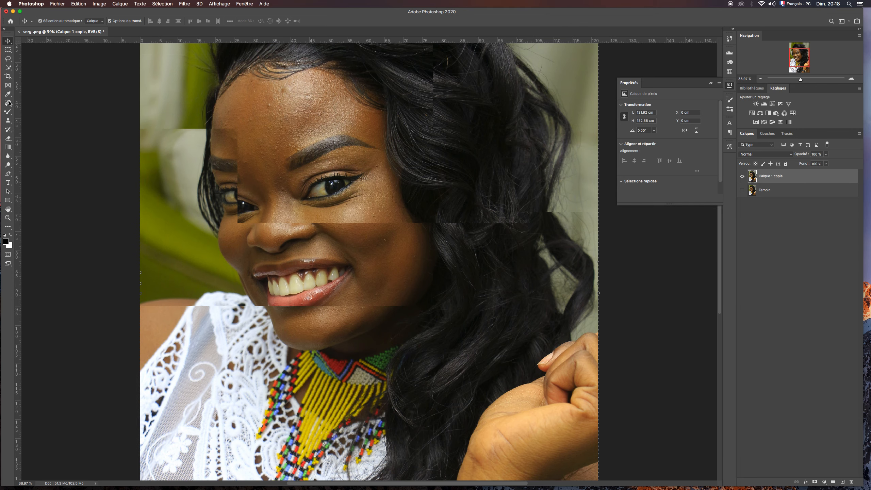
pyautogui.click(8, 103)
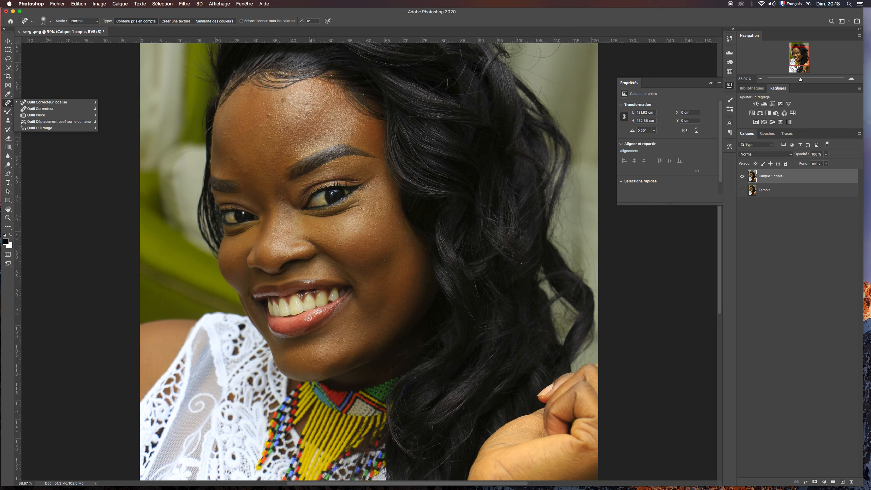
pyautogui.click(51, 22)
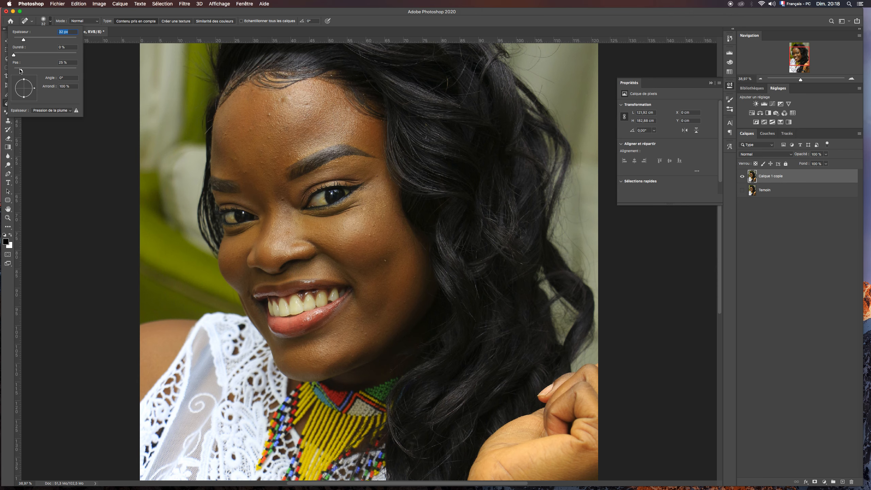
pyautogui.moveTo(21, 70); pyautogui.dragTo(19, 70)
pyautogui.press('Return')
# Step: Heal the individual blemishes across the forehead and around the brows with the Spot Healing Brush
pyautogui.click(268, 112)
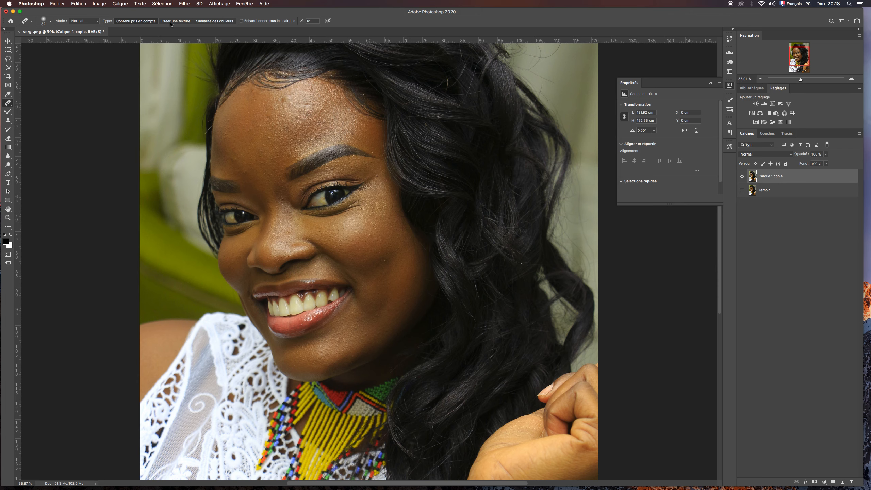
pyautogui.click(251, 128)
pyautogui.click(270, 116)
pyautogui.click(268, 138)
pyautogui.click(226, 134)
pyautogui.click(229, 119)
pyautogui.click(246, 171)
pyautogui.click(233, 158)
pyautogui.click(251, 164)
pyautogui.click(263, 163)
pyautogui.click(282, 199)
pyautogui.click(289, 156)
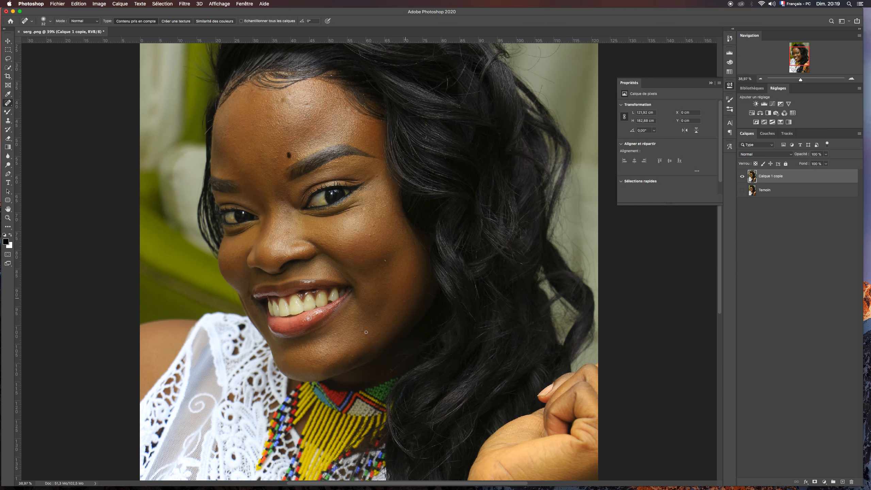
pyautogui.click(288, 155)
# Step: Step back through the recent healing strokes and redo one, and heal a spot in the middle of the forehead
pyautogui.press('super+z')
pyautogui.press('super+z')
pyautogui.press('super+z')
pyautogui.press('super+z')
pyautogui.press('super+z')
pyautogui.press('super+z')
pyautogui.press('super+z')
pyautogui.press('super+z')
pyautogui.press('super+z')
pyautogui.press('super+shift+z')
pyautogui.click(273, 126)
# Step: Set up the Clone Stamp tool with a soft brush enlarged to 41 px
pyautogui.click(8, 121)
pyautogui.rightClick(8, 123)
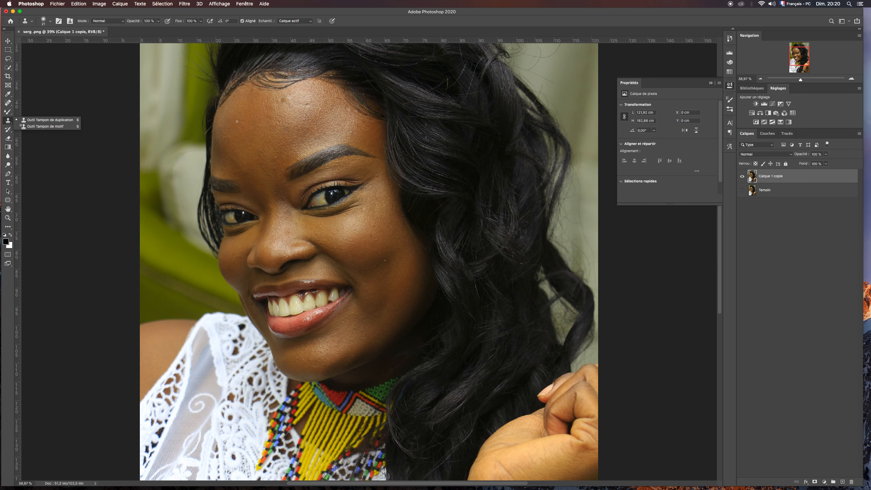
pyautogui.click(50, 22)
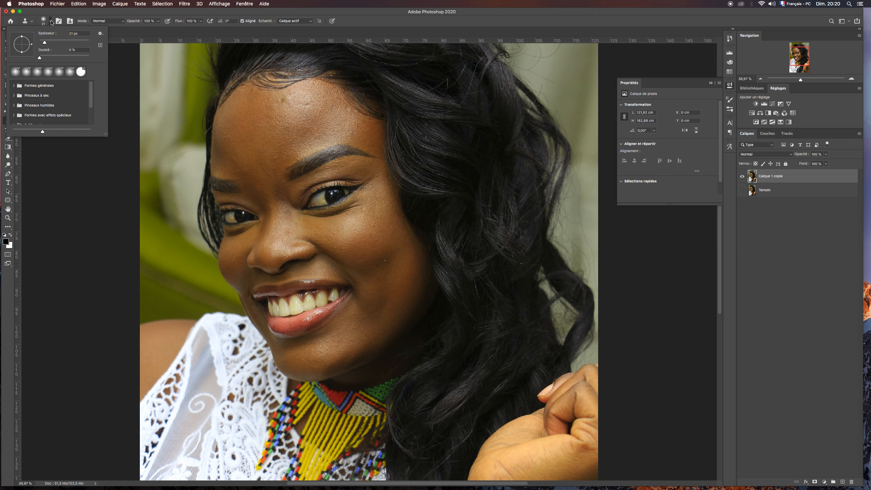
pyautogui.moveTo(45, 42); pyautogui.dragTo(50, 42)
# Step: Clone clean skin over the marks on the lower forehead and the dark spot on the cheek
pyautogui.keyDown('alt'); pyautogui.click(342, 231); pyautogui.keyUp('alt')
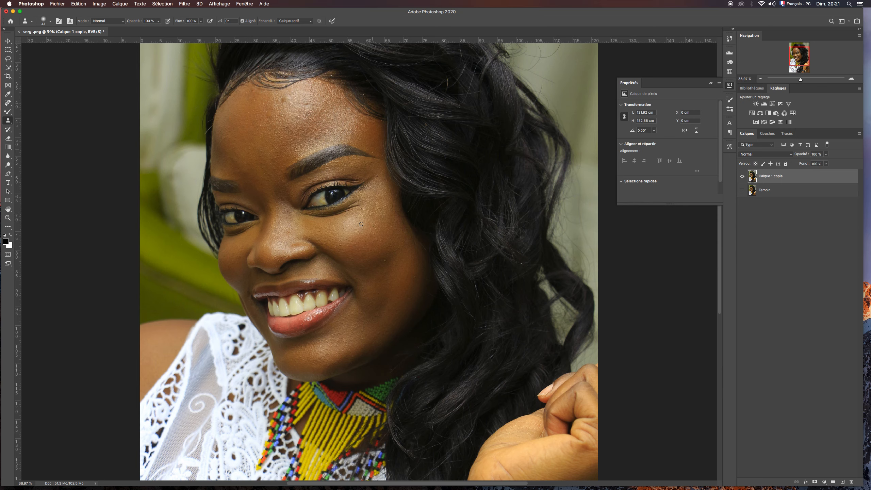
pyautogui.keyDown('alt'); pyautogui.click(258, 190); pyautogui.keyUp('alt')
pyautogui.moveTo(241, 177); pyautogui.dragTo(241, 170)
pyautogui.moveTo(275, 159); pyautogui.dragTo(265, 166)
pyautogui.keyDown('alt'); pyautogui.click(264, 169); pyautogui.keyUp('alt')
pyautogui.click(386, 261)
# Step: Use the Patch tool to replace the small blemishes on the forehead with clean skin
pyautogui.click(9, 60)
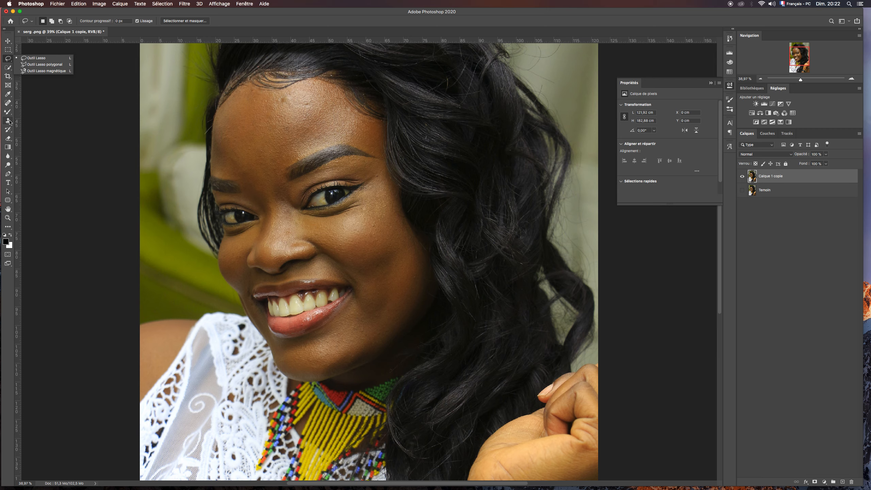
pyautogui.click(9, 67)
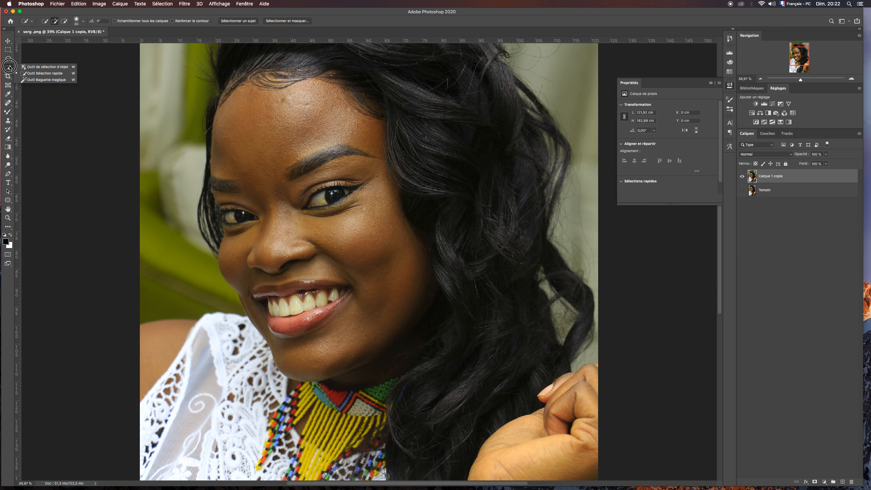
pyautogui.click(9, 103)
pyautogui.click(27, 116)
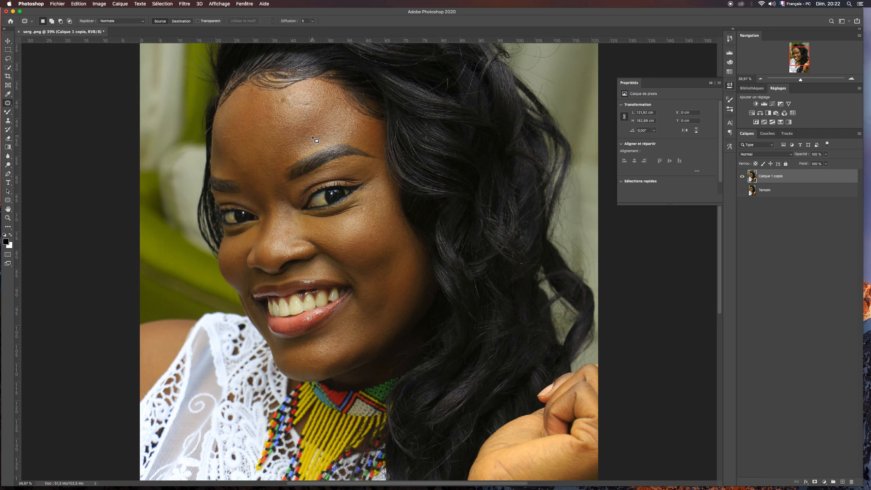
pyautogui.moveTo(313, 138); pyautogui.dragTo(314, 139)
pyautogui.click(318, 130)
pyautogui.moveTo(318, 131); pyautogui.dragTo(320, 133)
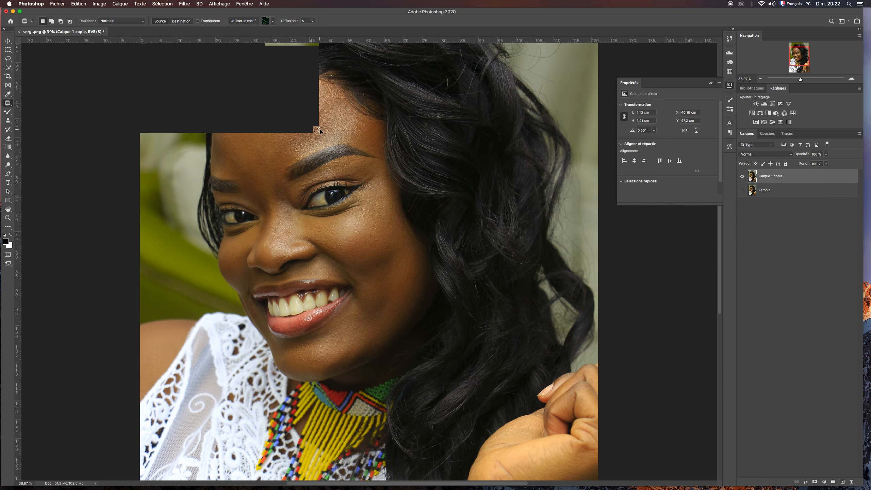
pyautogui.moveTo(319, 130); pyautogui.dragTo(272, 150)
pyautogui.moveTo(273, 151); pyautogui.dragTo(276, 149)
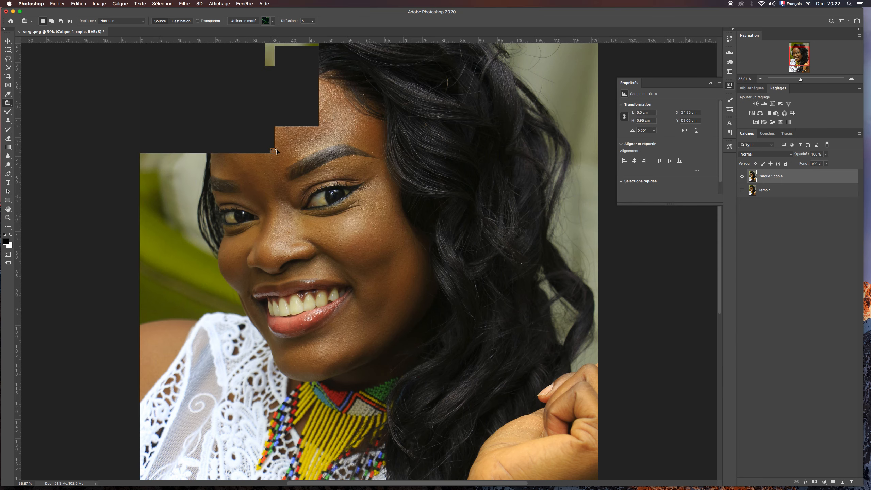
pyautogui.moveTo(276, 149); pyautogui.dragTo(277, 149)
# Step: Patch the small mark below the outer corner of the eye, undoing one attempt and selecting it again
pyautogui.click(347, 214)
pyautogui.moveTo(347, 213); pyautogui.dragTo(348, 215)
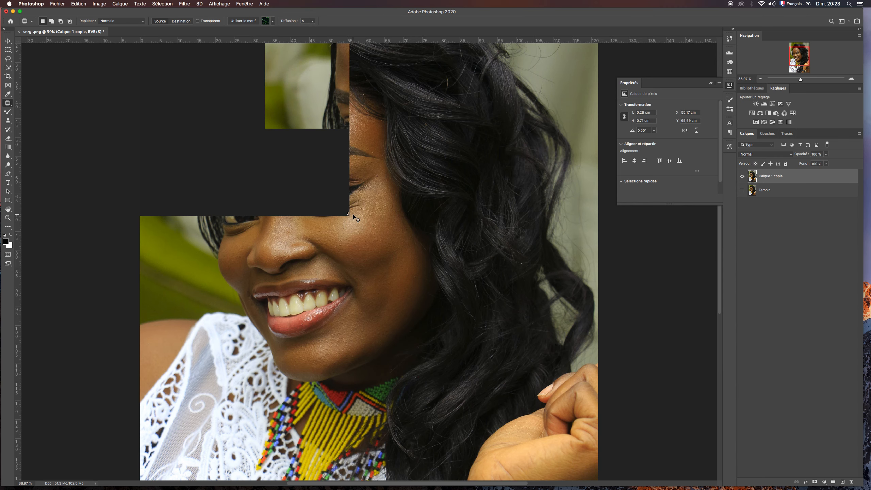
pyautogui.press('super+z')
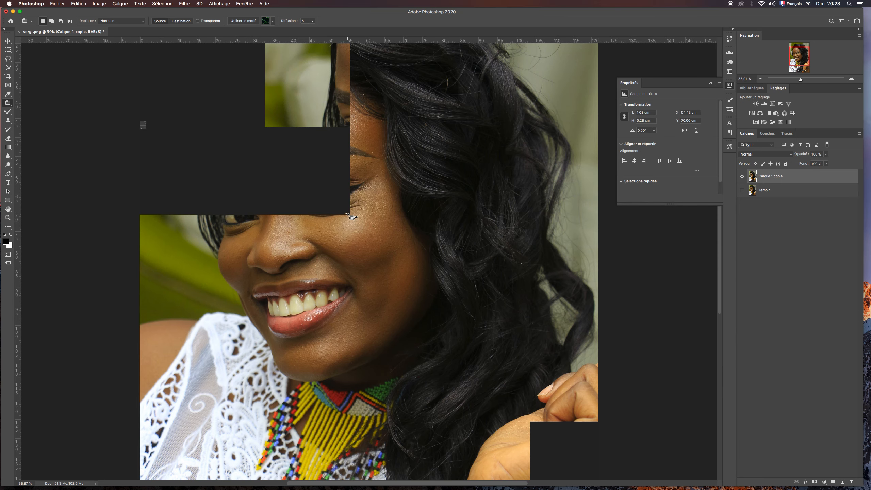
pyautogui.click(347, 213)
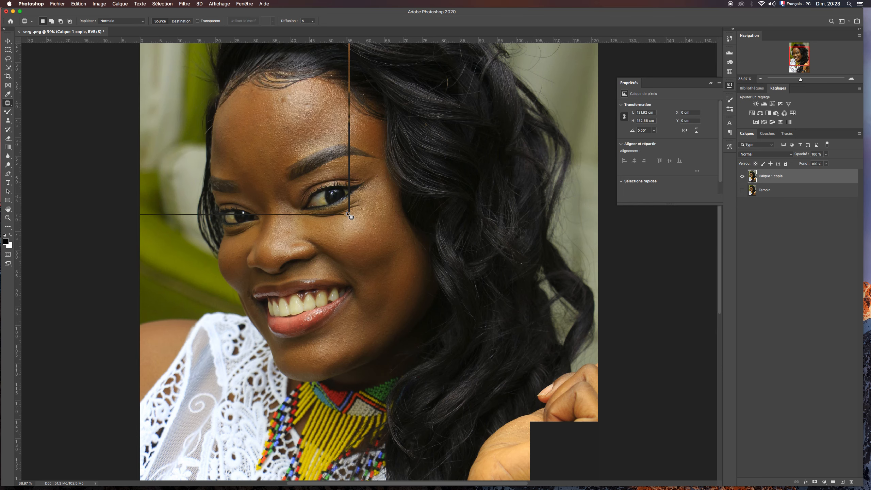
pyautogui.moveTo(347, 213); pyautogui.dragTo(348, 213)
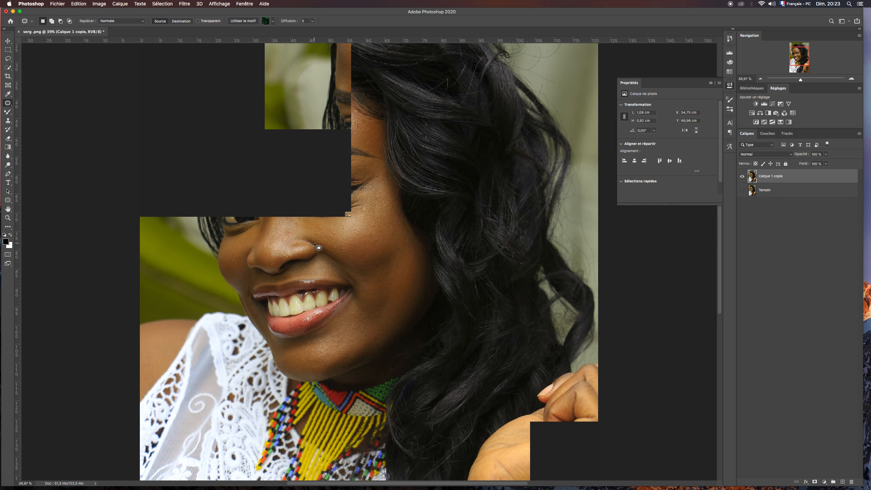
# Step: Patch the small blemishes on the cheek beside the nose and on the lower cheek near the mouth
pyautogui.click(341, 245)
pyautogui.moveTo(340, 244); pyautogui.dragTo(341, 245)
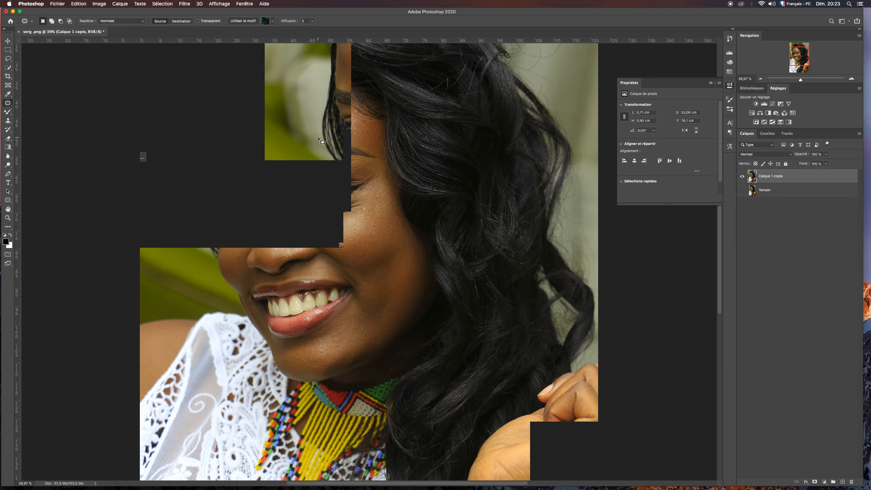
pyautogui.click(363, 328)
pyautogui.moveTo(362, 328); pyautogui.dragTo(366, 331)
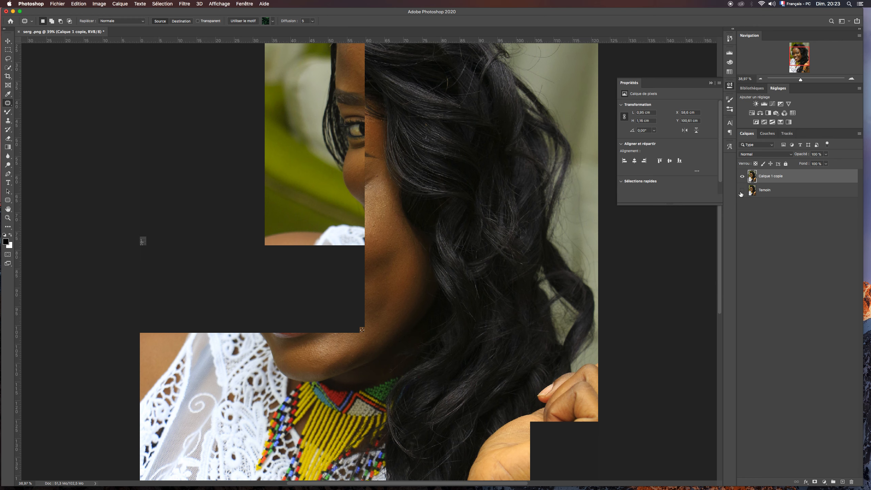
# Step: Compare the retouched copy with the Temoin layer and patch remaining spots on the upper forehead and cheek
pyautogui.click(742, 191)
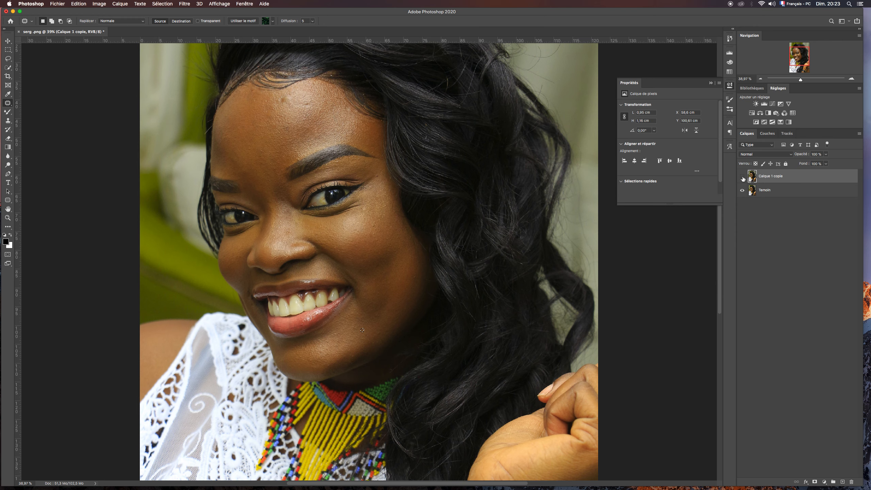
pyautogui.click(743, 177)
pyautogui.moveTo(288, 95); pyautogui.dragTo(288, 96)
pyautogui.moveTo(288, 95); pyautogui.dragTo(293, 102)
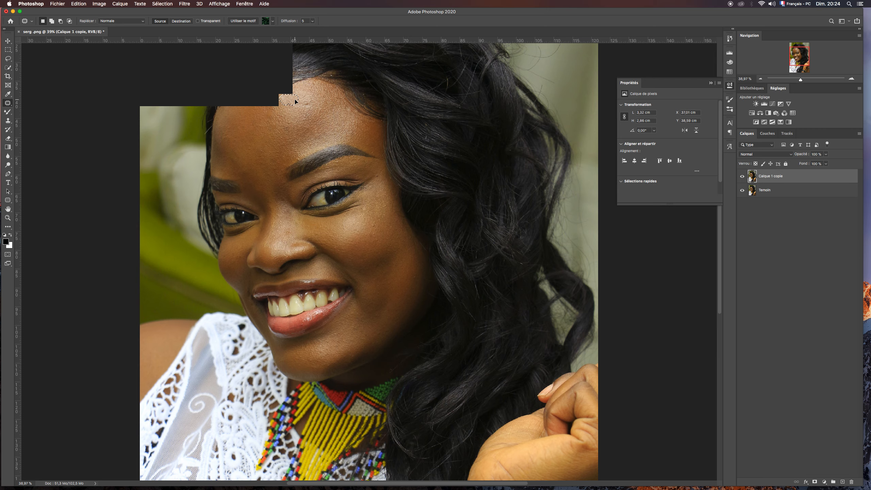
pyautogui.click(293, 124)
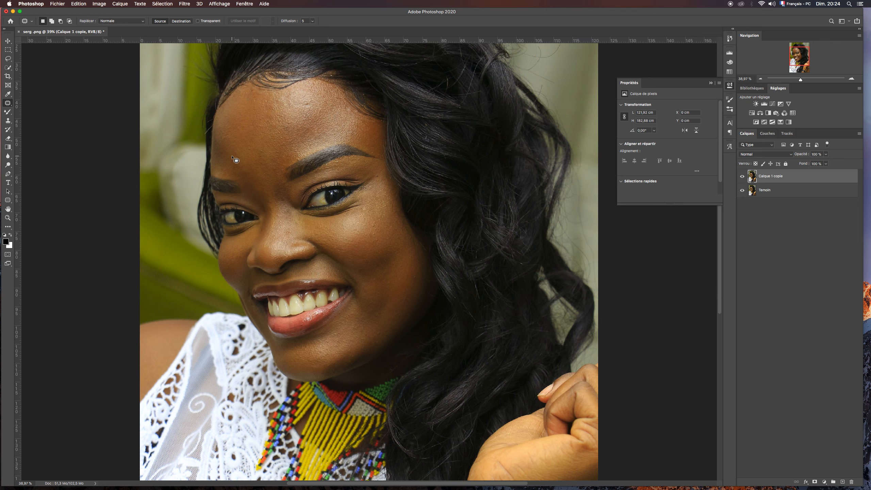
pyautogui.click(375, 233)
pyautogui.moveTo(374, 232); pyautogui.dragTo(378, 234)
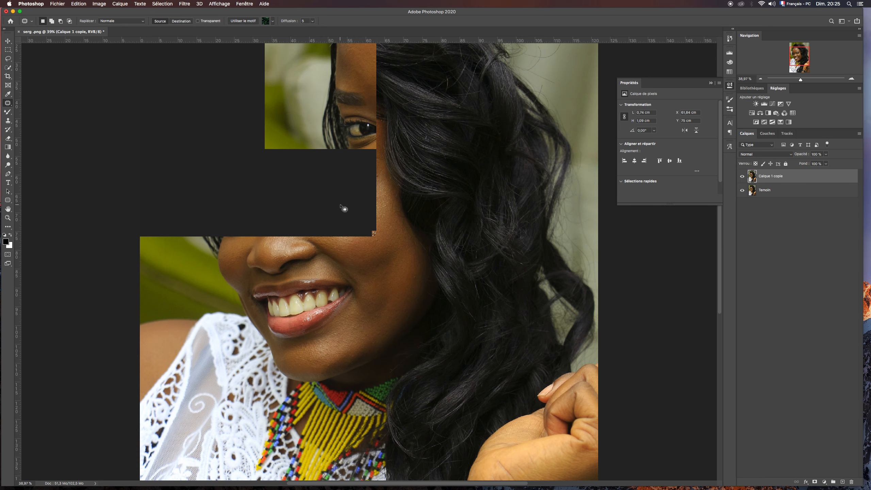
pyautogui.click(184, 4)
pyautogui.click(184, 5)
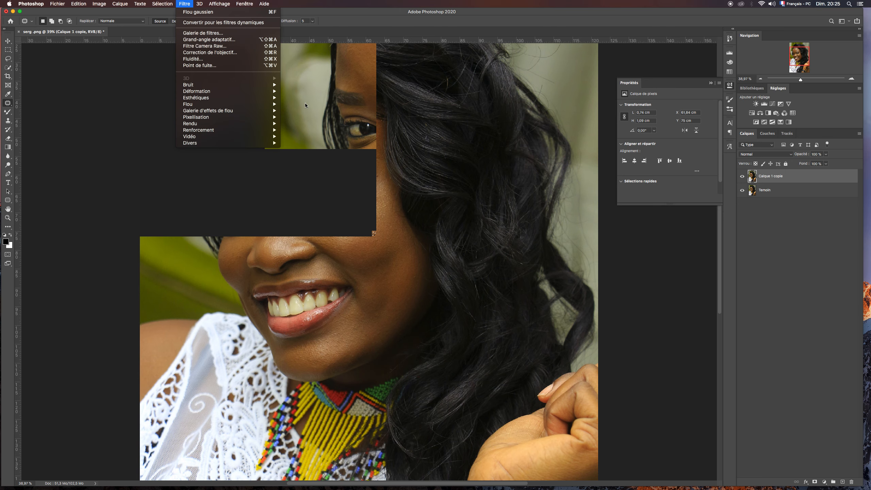
pyautogui.click(615, 218)
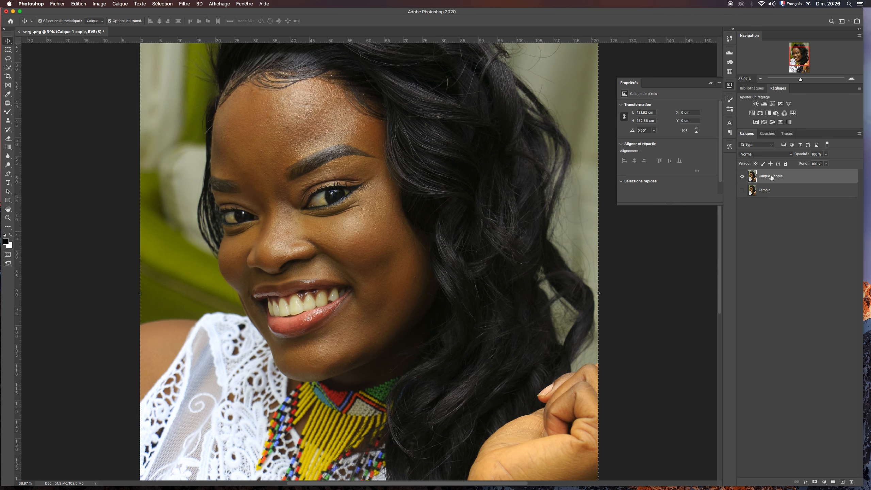
# Step: Duplicate the retouched layer and rename the lower one "COULEUR"
pyautogui.press('super+j')
pyautogui.press('super+j')
pyautogui.doubleClick(769, 190)
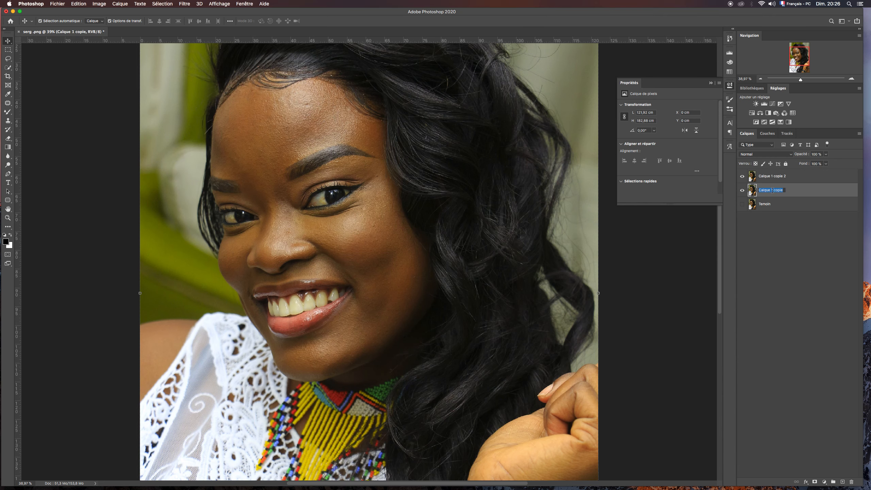
pyautogui.write('COULEUR')
pyautogui.press('Return')
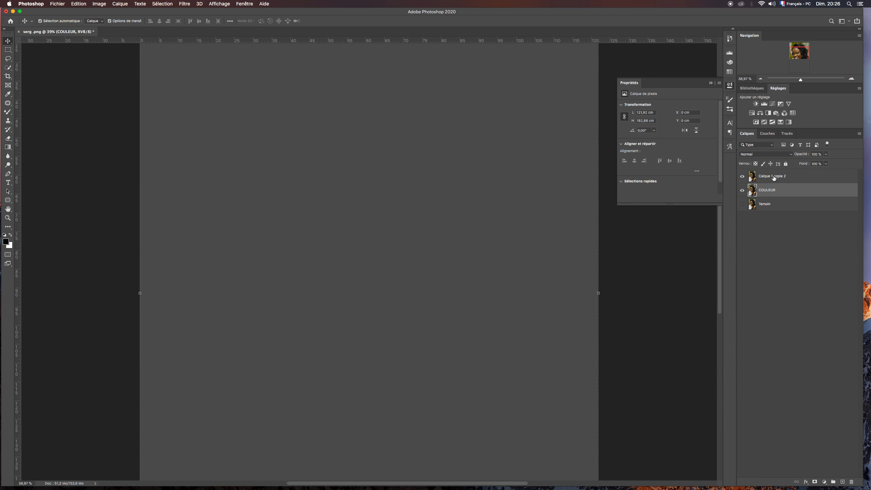
# Step: Rename the uppermost duplicate layer "TEXTURE"
pyautogui.doubleClick(774, 177)
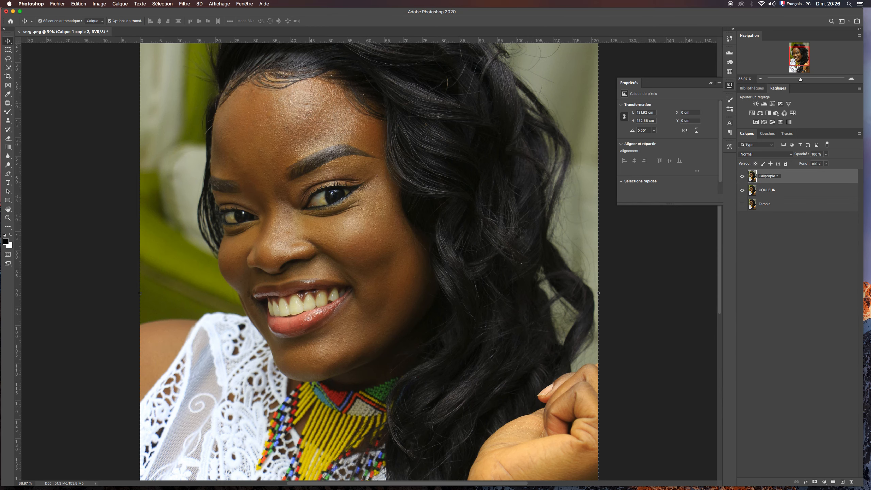
pyautogui.press('super+a')
pyautogui.write('TEXTURE')
pyautogui.click(742, 176)
# Step: Select the COULEUR layer and toggle its visibility
pyautogui.click(783, 193)
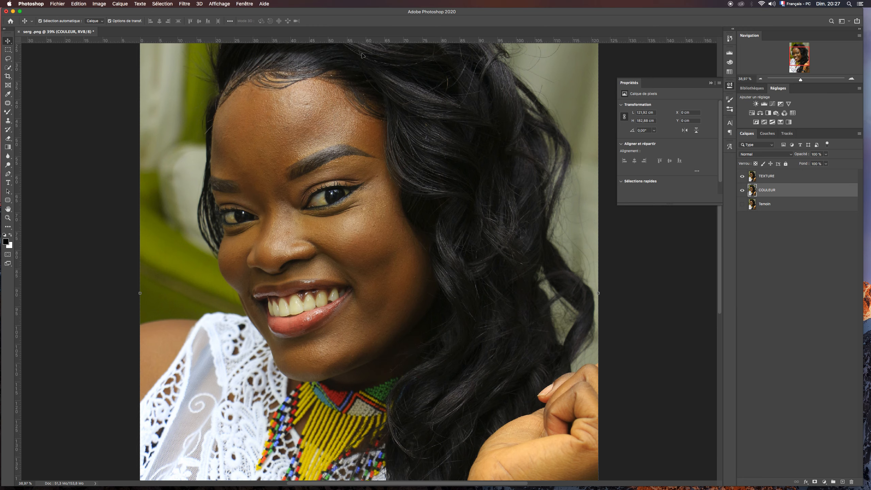
pyautogui.rightClick(741, 193)
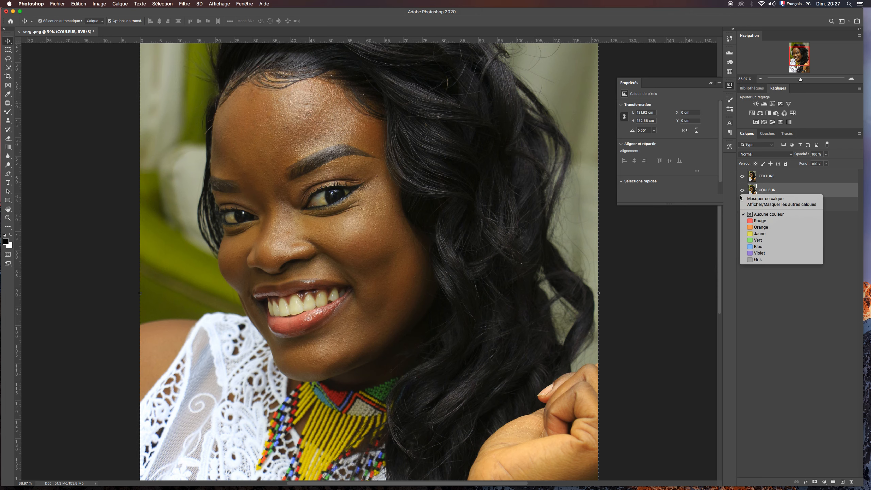
pyautogui.click(745, 197)
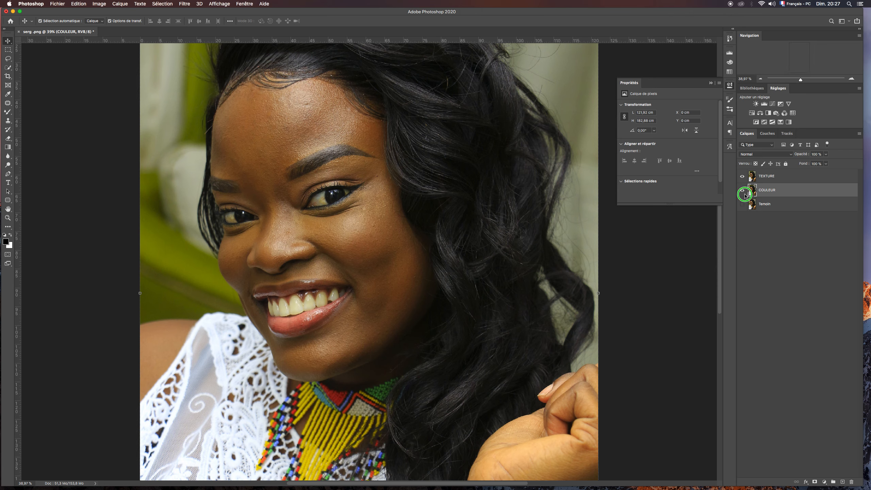
# Step: Label the COULEUR layer red and the TEXTURE layer yellow, and hide the TEXTURE layer
pyautogui.rightClick(742, 191)
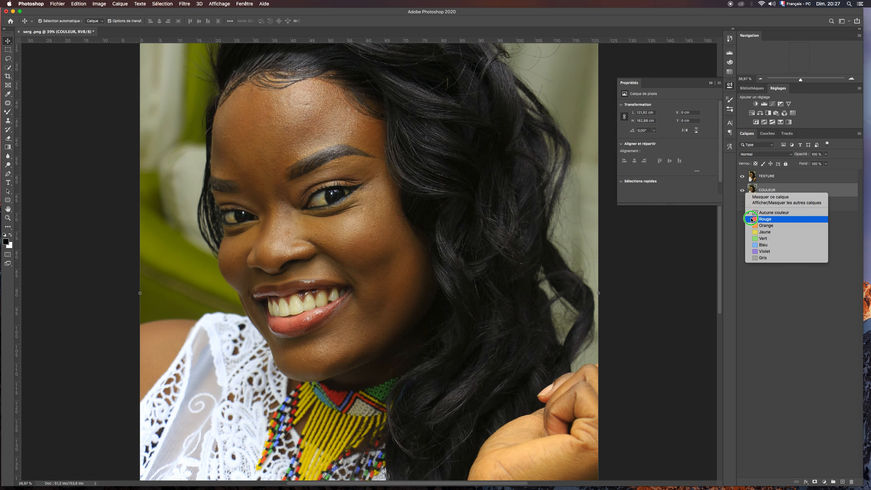
pyautogui.click(741, 182)
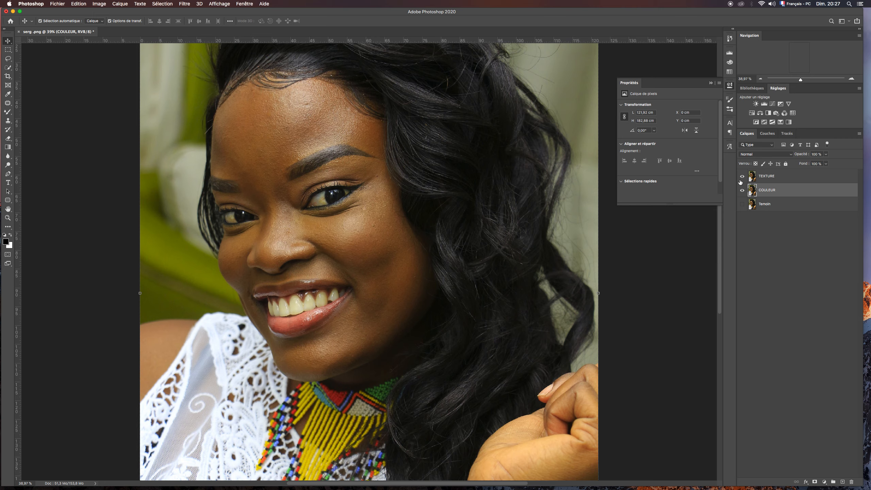
pyautogui.rightClick(740, 180)
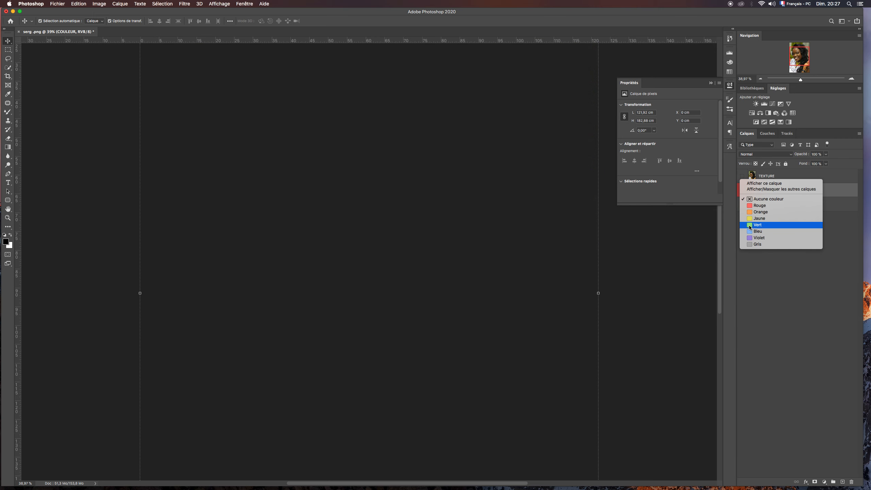
pyautogui.click(748, 173)
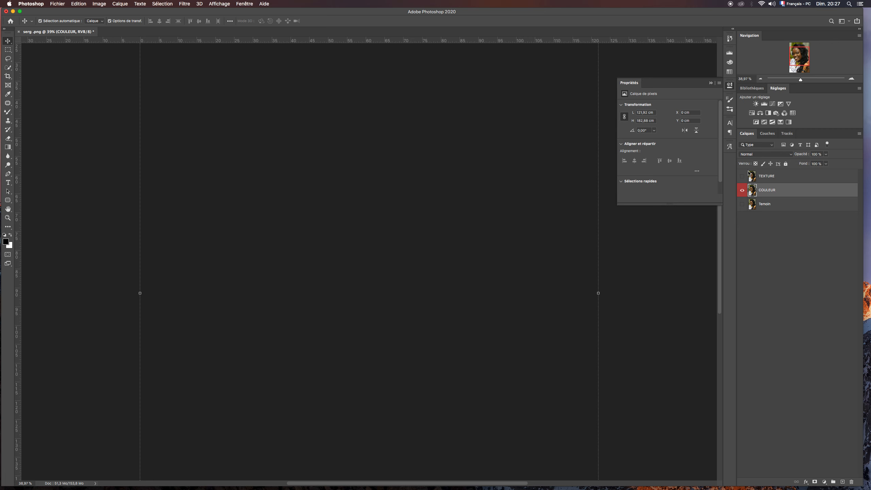
pyautogui.click(749, 175)
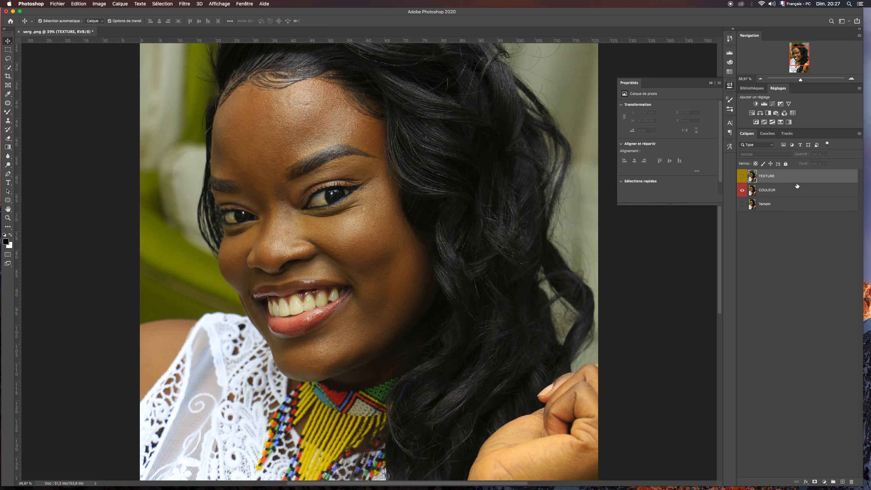
pyautogui.click(797, 187)
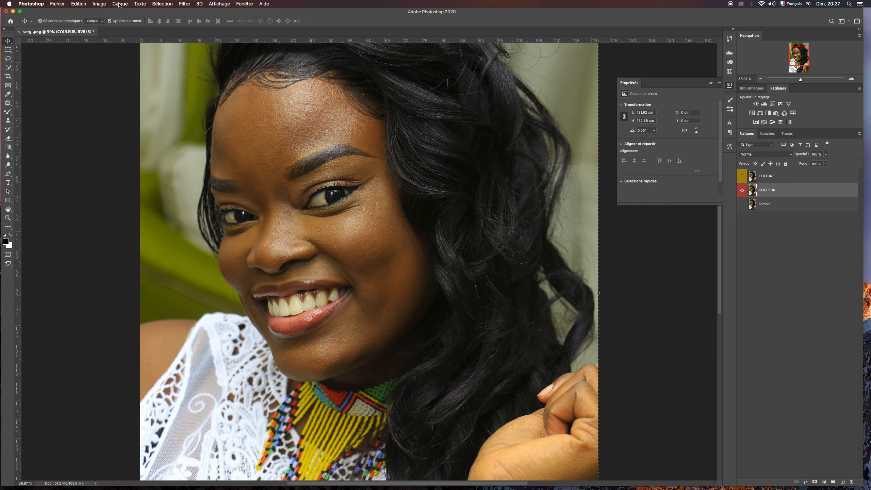
pyautogui.click(185, 4)
pyautogui.click(185, 5)
pyautogui.moveTo(271, 104)
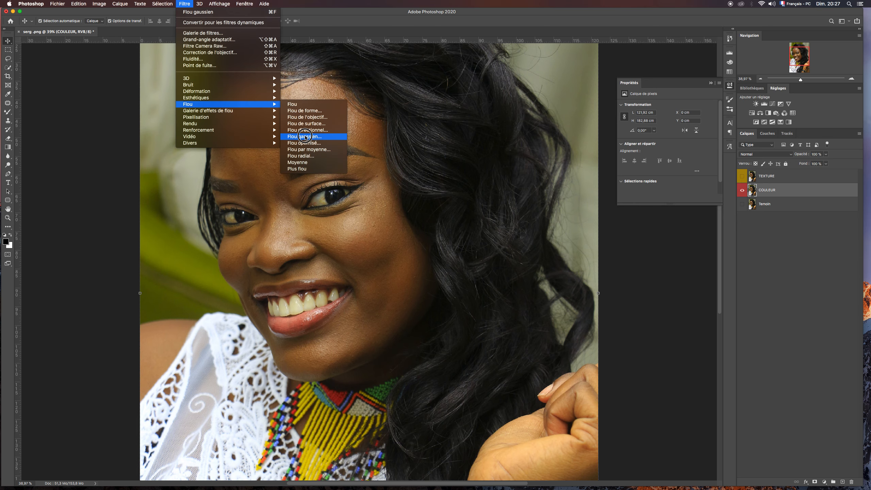
pyautogui.click(304, 136)
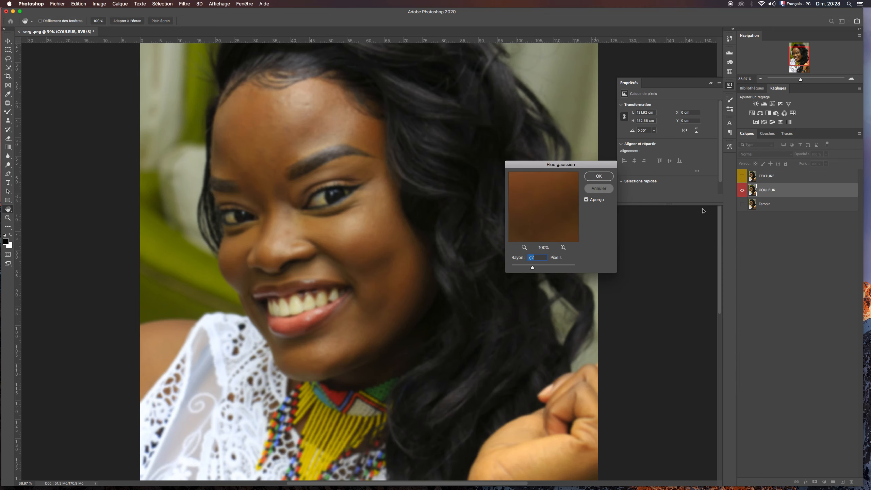
pyautogui.press('Escape')
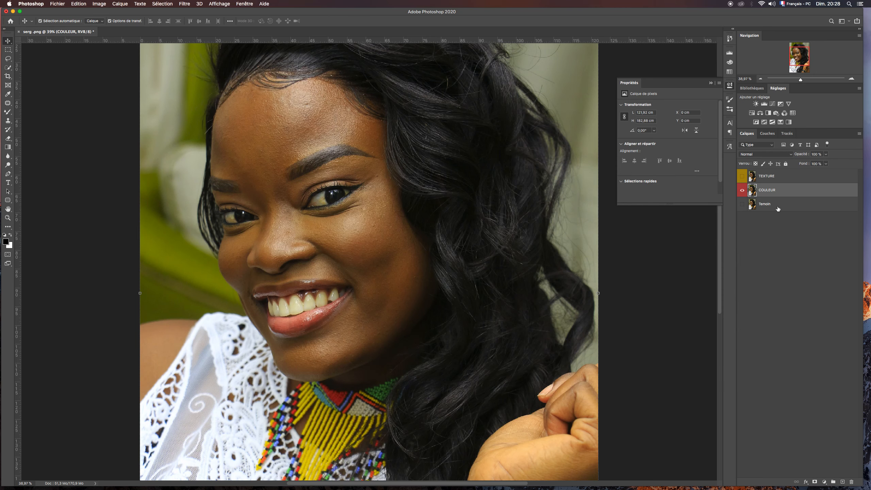
pyautogui.click(778, 205)
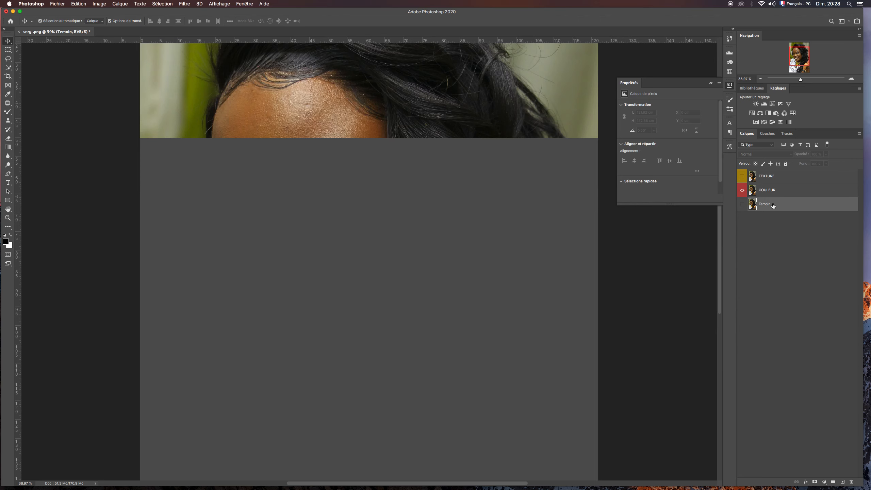
pyautogui.press('h')
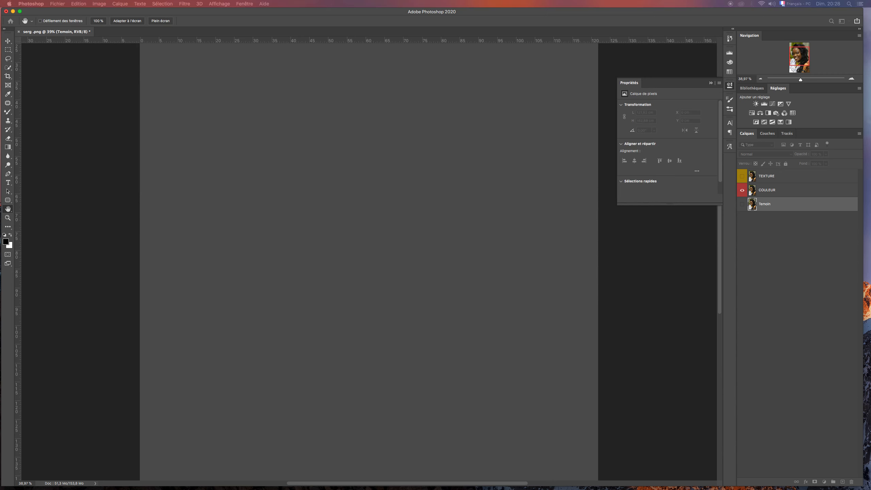
pyautogui.click(771, 301)
pyautogui.press('v')
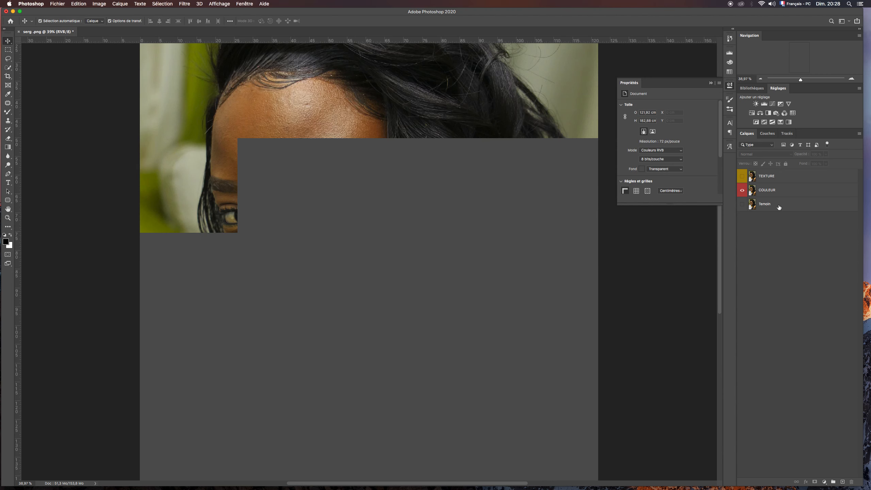
pyautogui.click(779, 207)
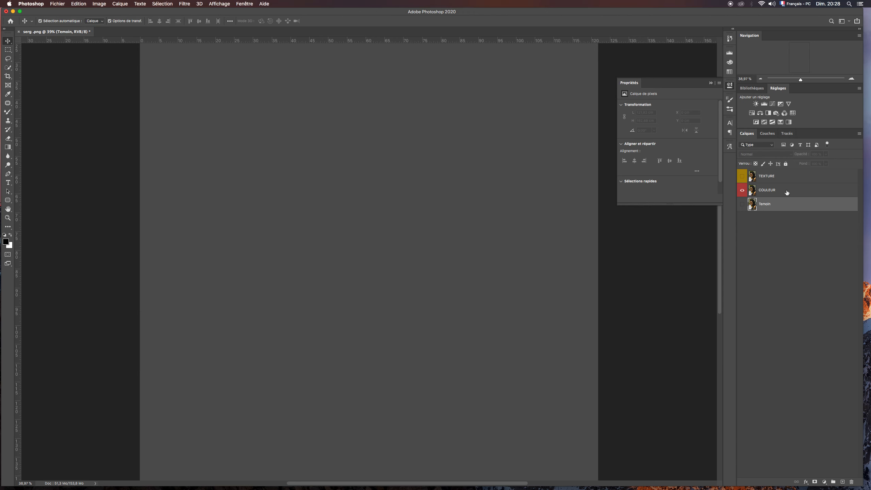
pyautogui.press('h')
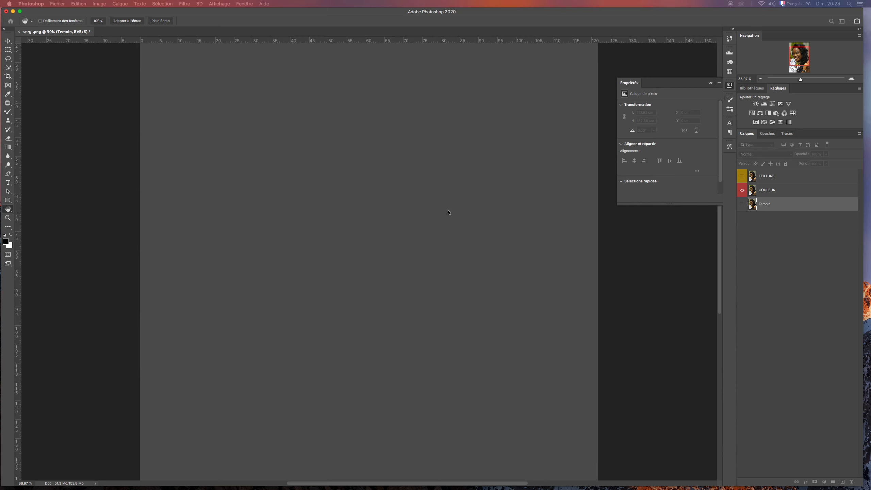
pyautogui.press('v')
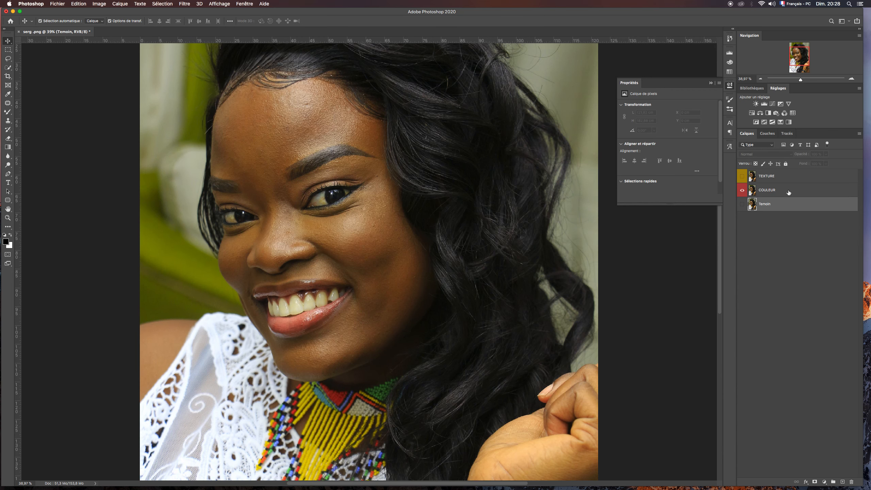
# Step: Duplicate the COULEUR layer, rename the lower one "CORRECTION1" and hide it
pyautogui.click(788, 193)
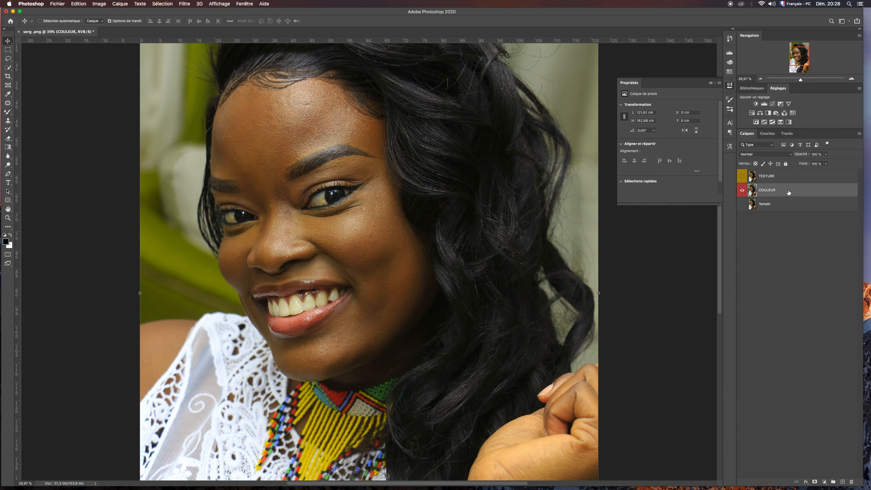
pyautogui.press('super+j')
pyautogui.doubleClick(767, 204)
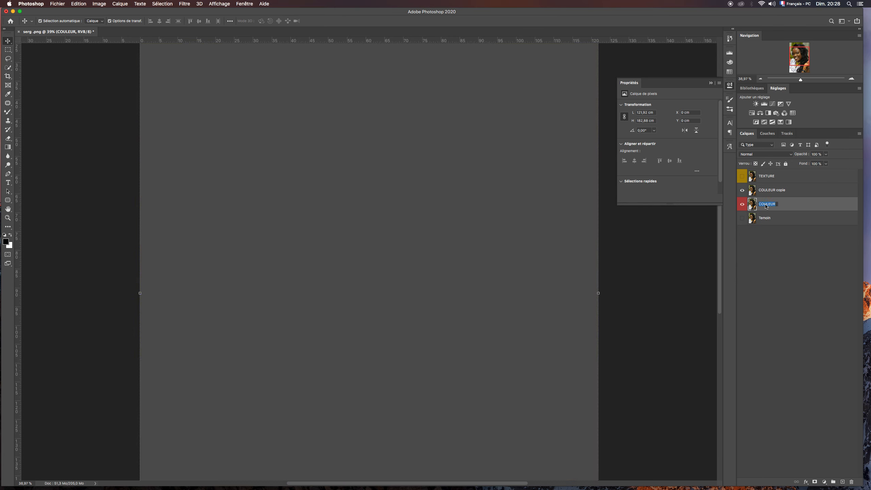
pyautogui.press('BackSpace')
pyautogui.write('C')
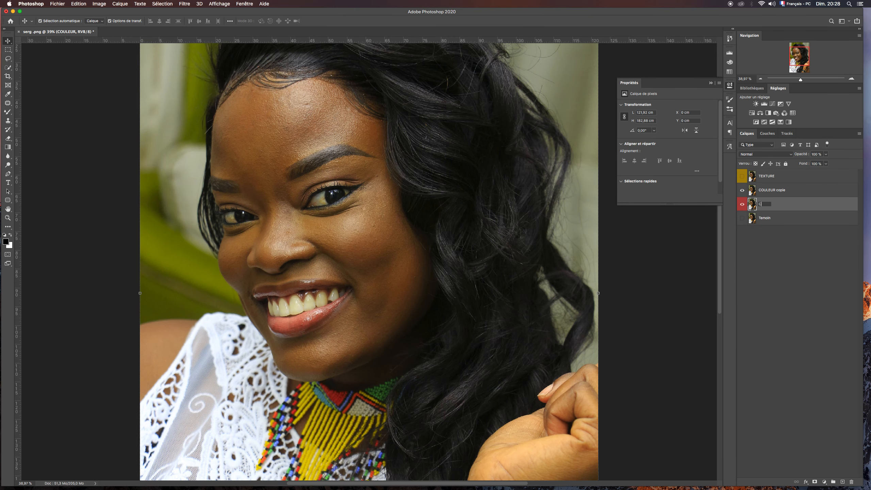
pyautogui.write('ORRECTION1')
pyautogui.click(743, 206)
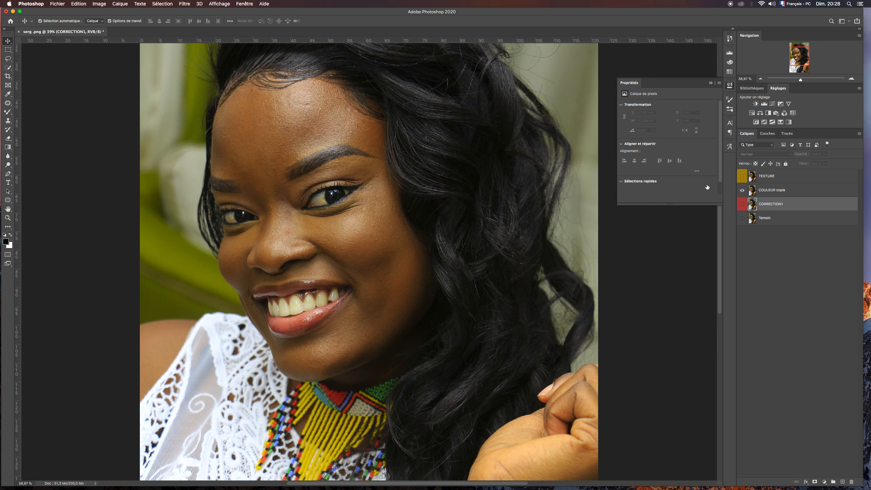
# Step: Apply a Gaussian blur with a radius of 5.4 pixels to the COULEUR copie layer, checking the preview around the eye
pyautogui.click(772, 191)
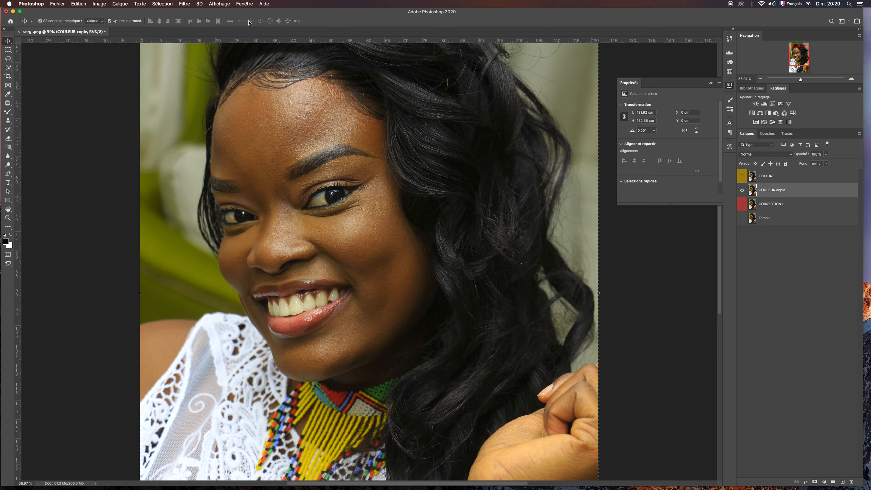
pyautogui.click(124, 4)
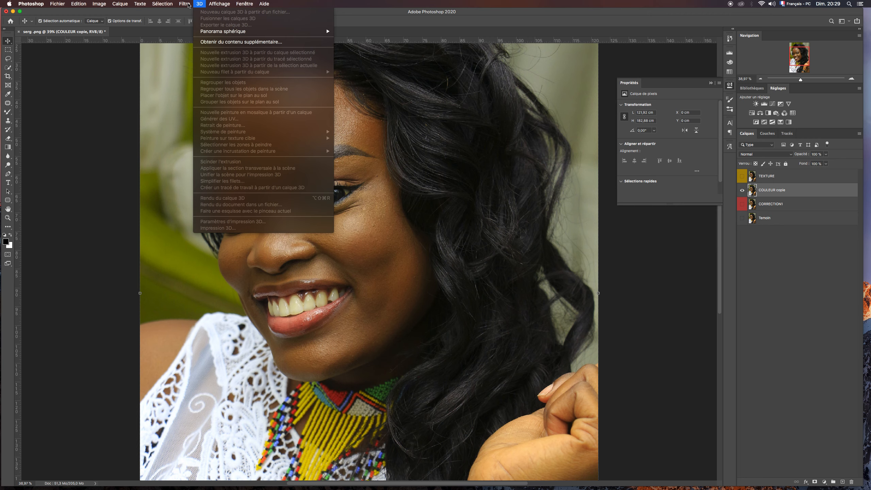
pyautogui.moveTo(188, 5)
pyautogui.moveTo(271, 104)
pyautogui.click(323, 136)
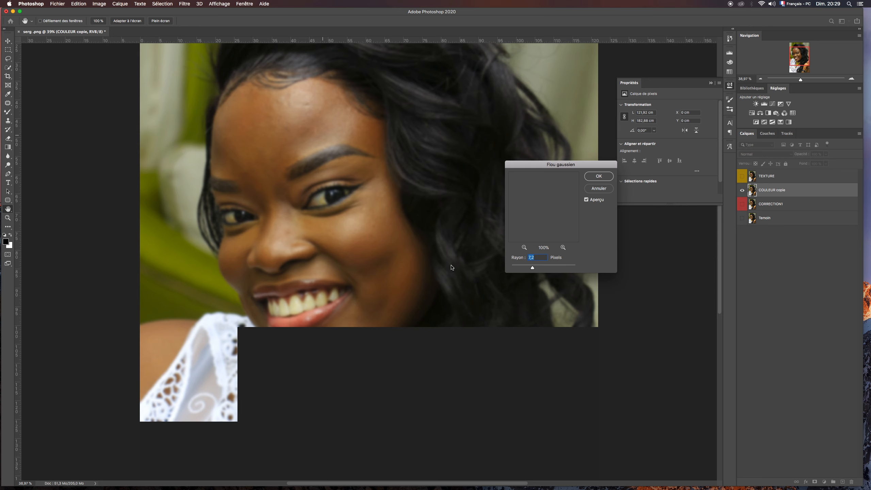
pyautogui.click(549, 216)
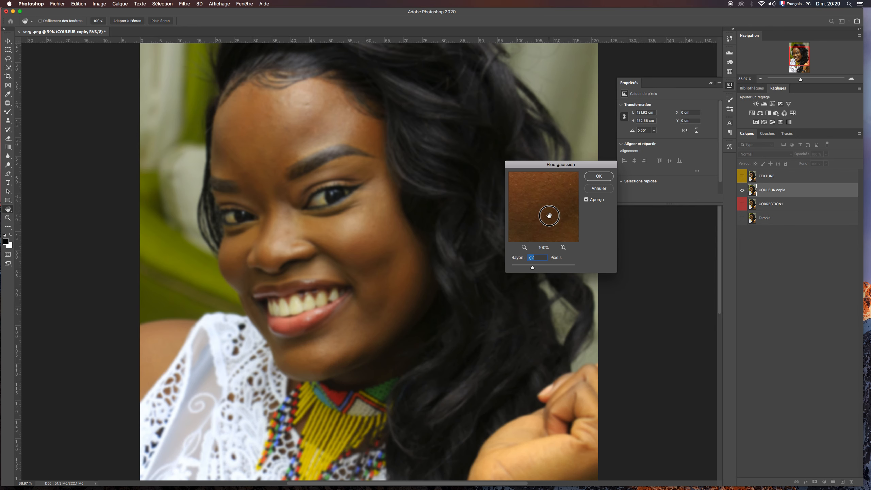
pyautogui.moveTo(550, 215); pyautogui.dragTo(604, 237)
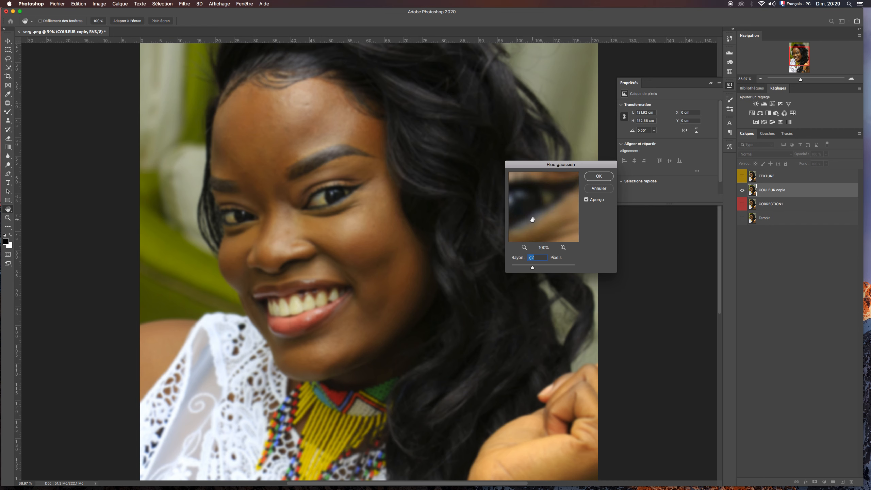
pyautogui.moveTo(532, 220); pyautogui.dragTo(530, 209)
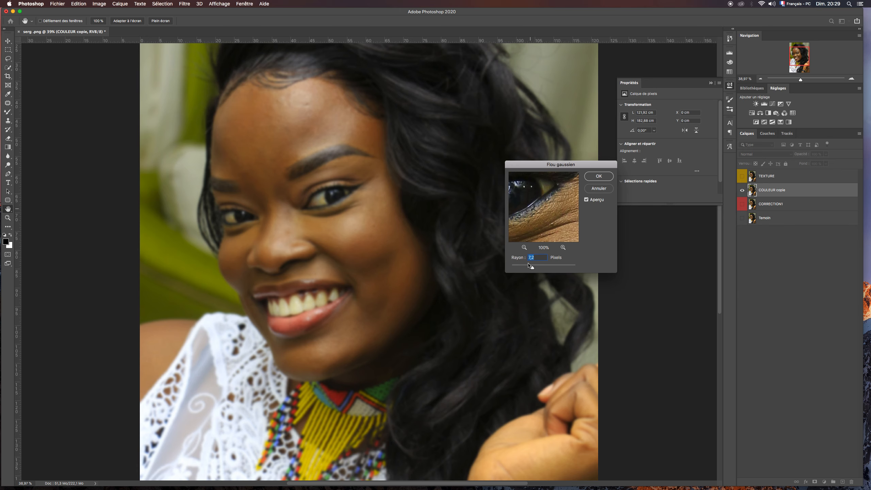
pyautogui.moveTo(528, 264); pyautogui.dragTo(530, 268)
pyautogui.moveTo(530, 269); pyautogui.dragTo(529, 268)
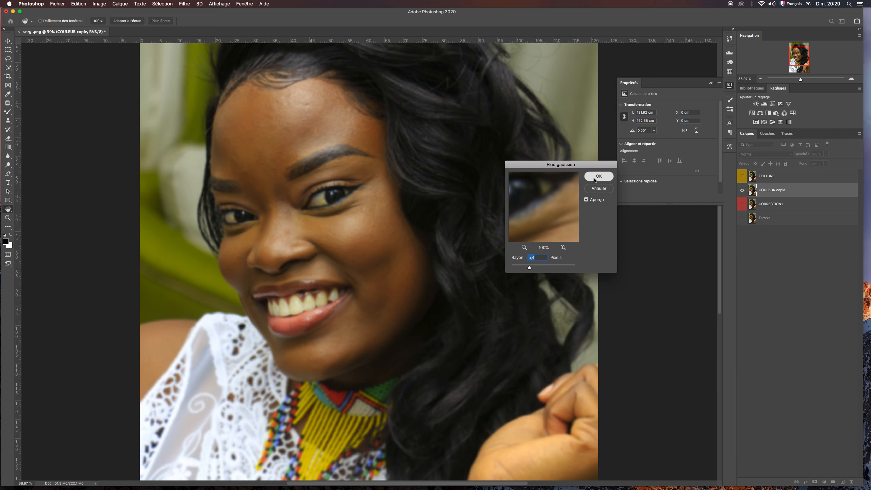
pyautogui.click(595, 179)
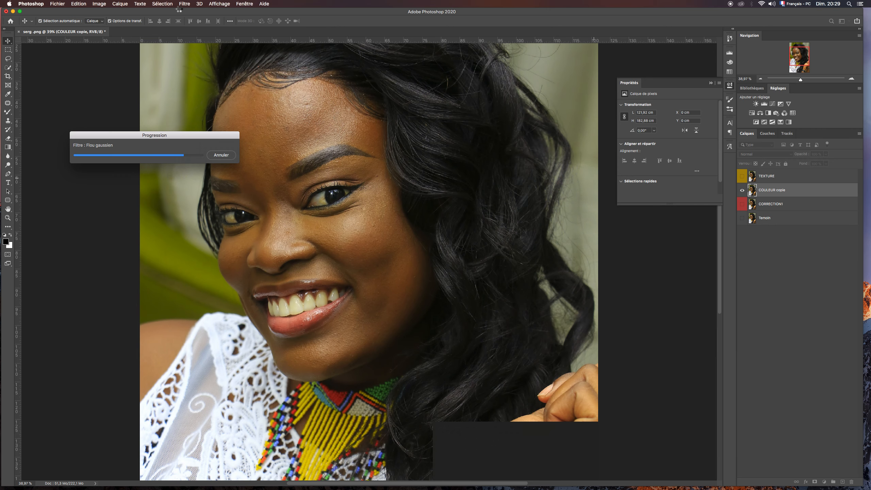
# Step: Start Apply Image on the TEXTURE layer with serg .png as the source and COULEUR copie as the source layer
pyautogui.click(779, 179)
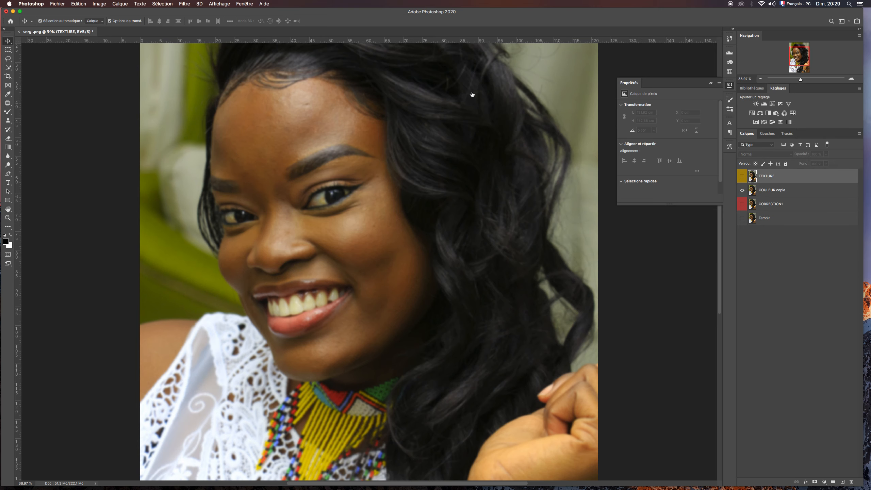
pyautogui.click(98, 4)
pyautogui.moveTo(103, 12)
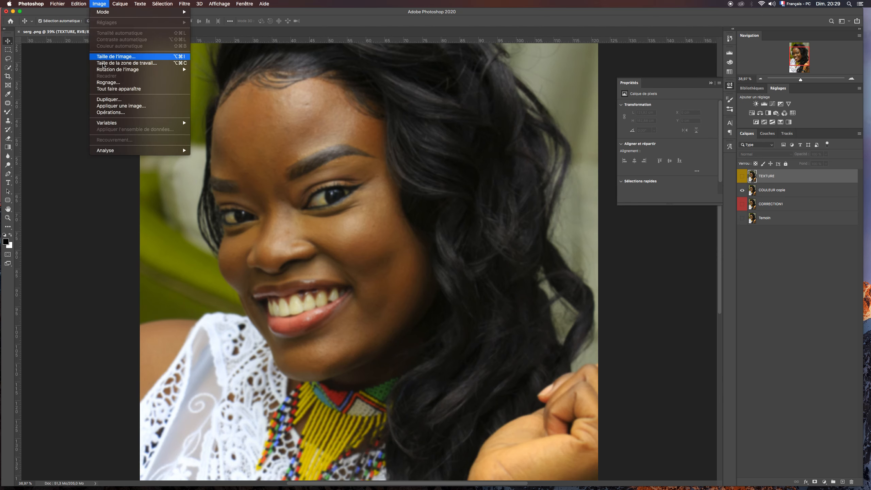
pyautogui.click(117, 107)
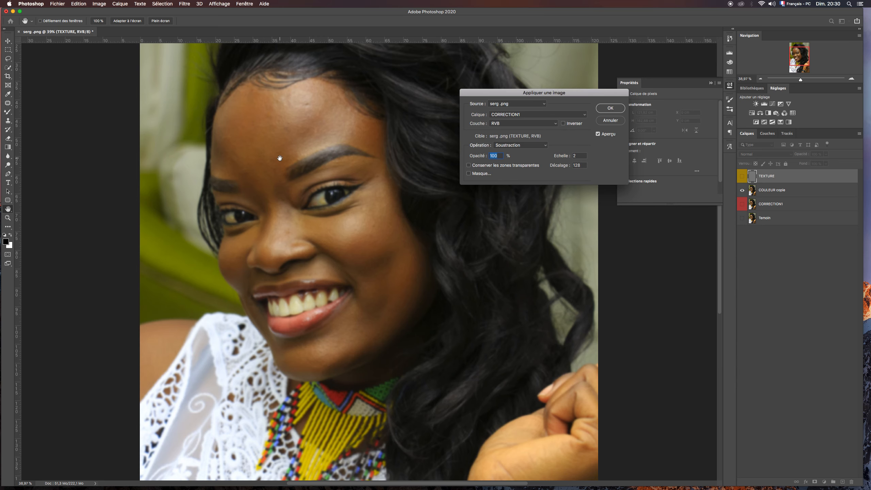
pyautogui.click(544, 105)
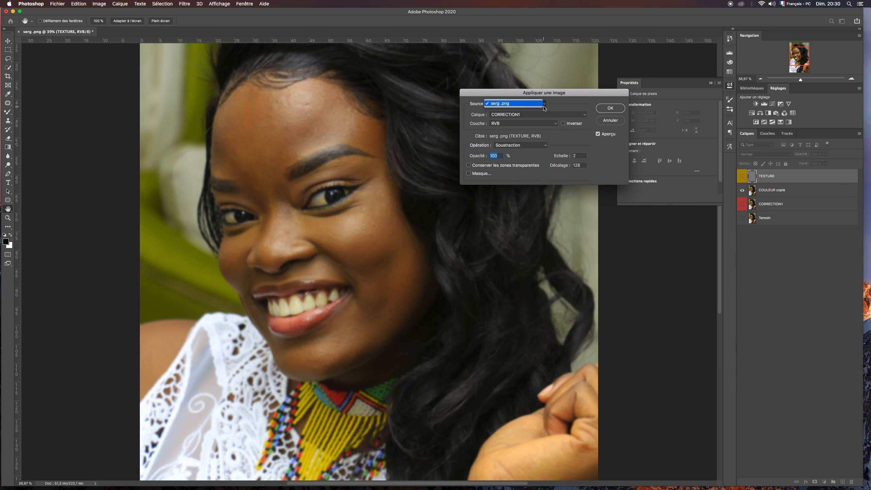
pyautogui.click(542, 105)
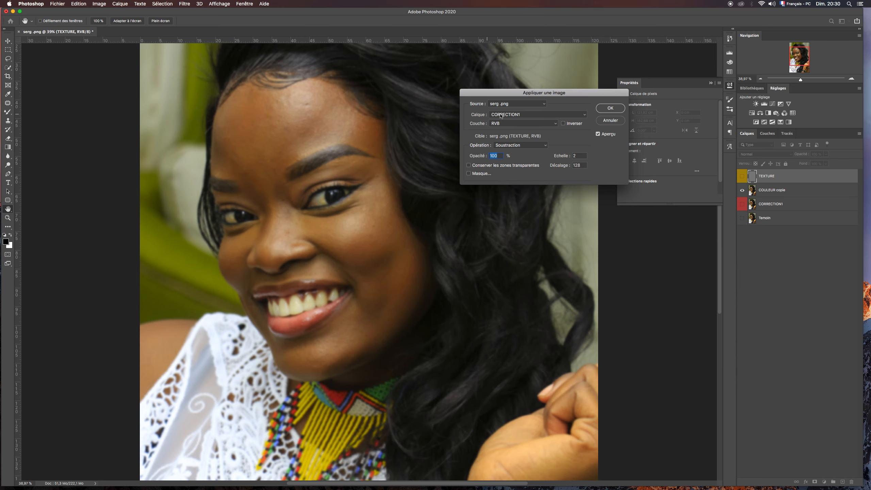
pyautogui.click(584, 116)
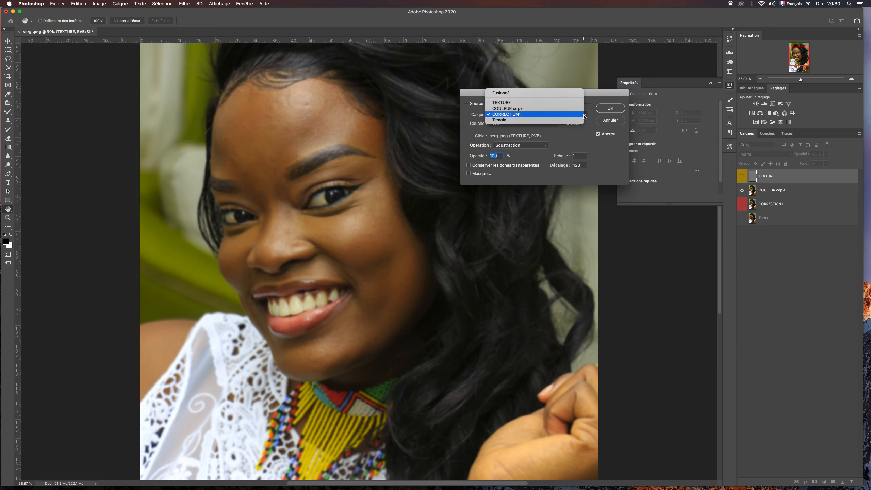
pyautogui.click(537, 108)
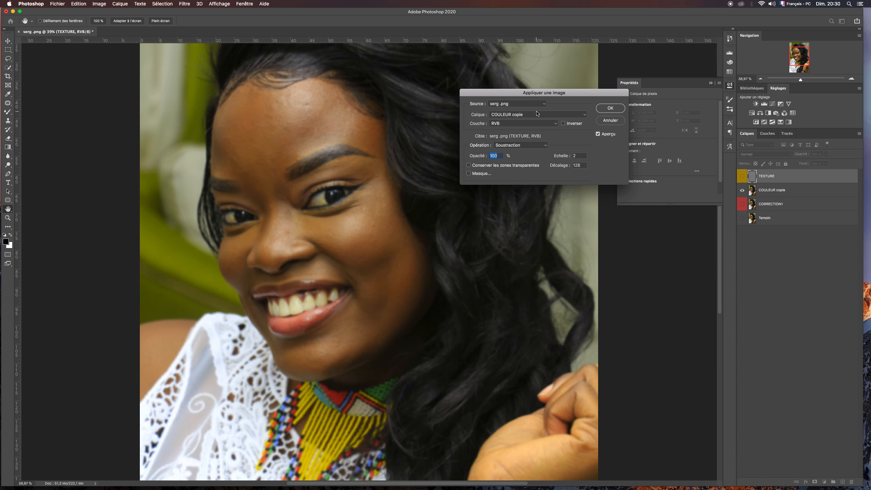
# Step: Apply the image to TEXTURE with the Soustraction operation, 100% opacity, scale 2 and offset 128
pyautogui.click(546, 145)
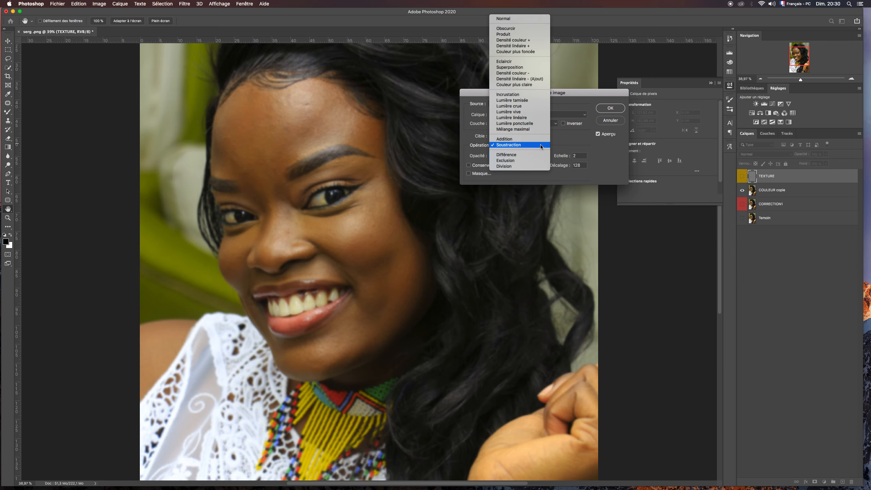
pyautogui.click(541, 144)
pyautogui.doubleClick(578, 155)
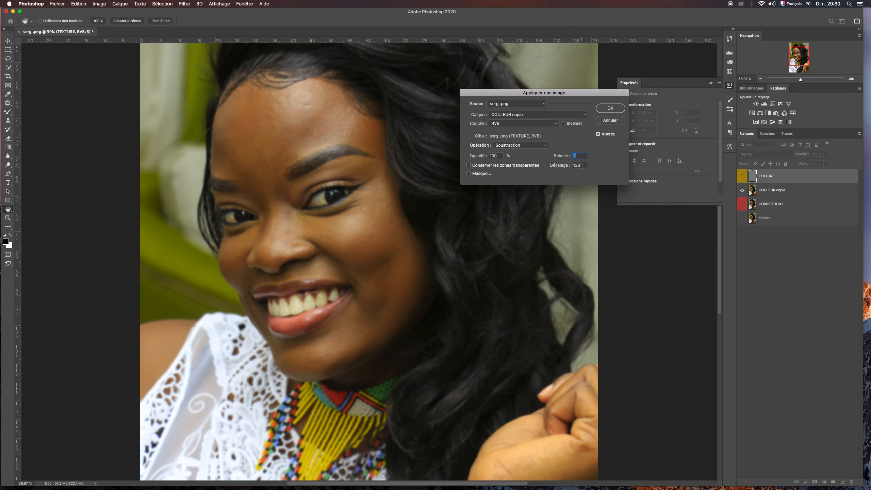
pyautogui.click(604, 109)
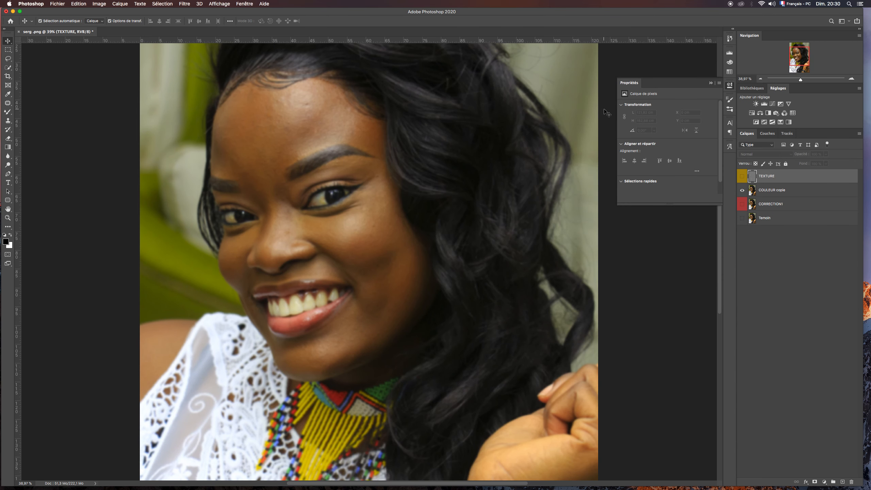
# Step: Show the TEXTURE layer and set its blend mode to Lumière linéaire
pyautogui.click(742, 176)
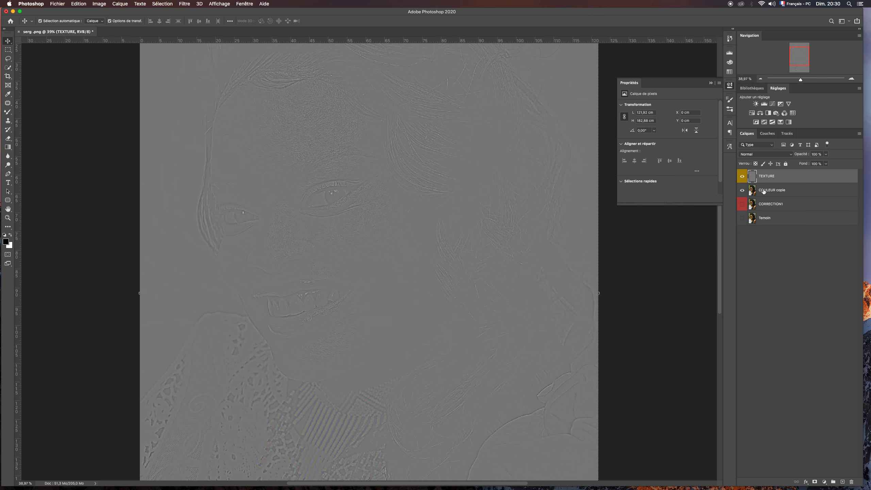
pyautogui.click(789, 157)
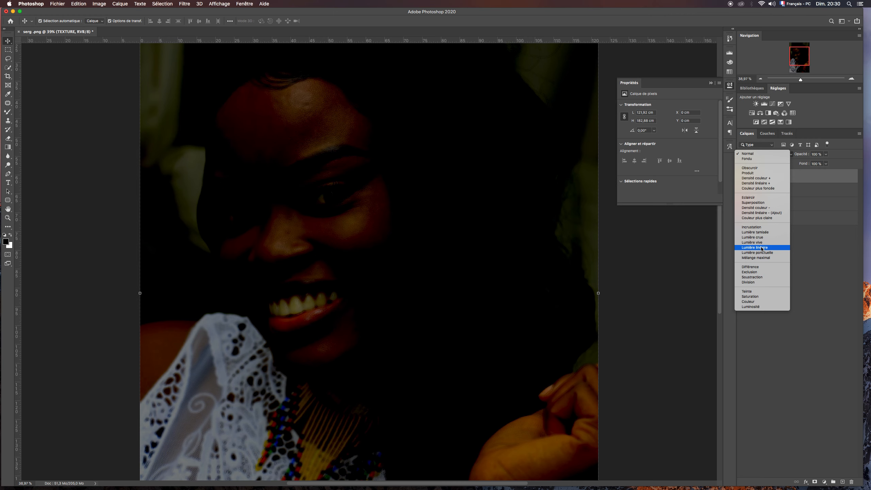
pyautogui.click(762, 247)
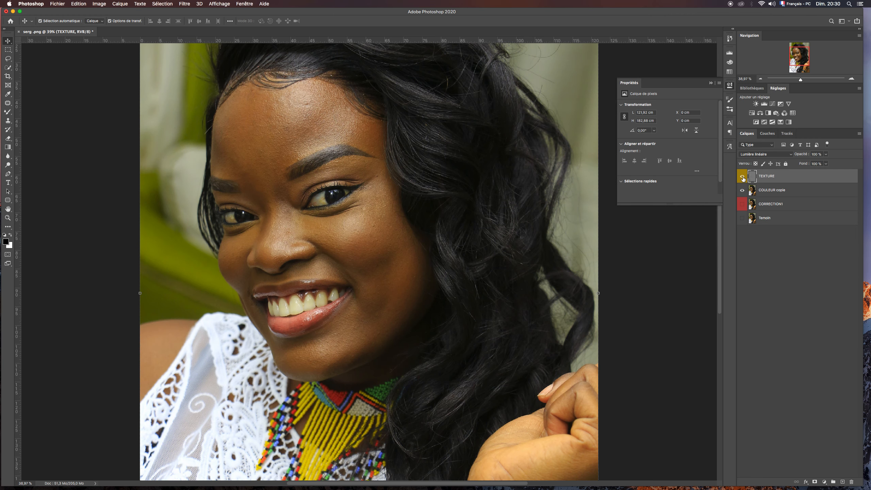
# Step: Toggle the TEXTURE layer's visibility to compare the portrait with and without the skin detail, leaving it shown
pyautogui.click(742, 177)
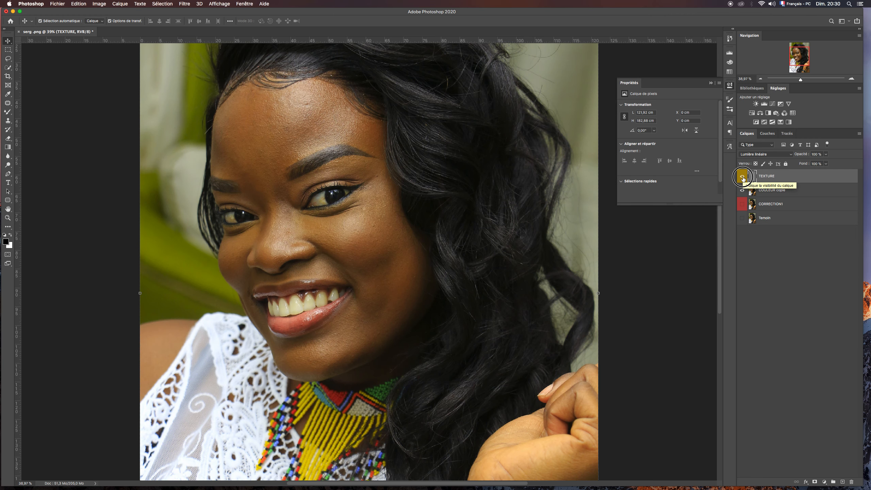
pyautogui.click(742, 177)
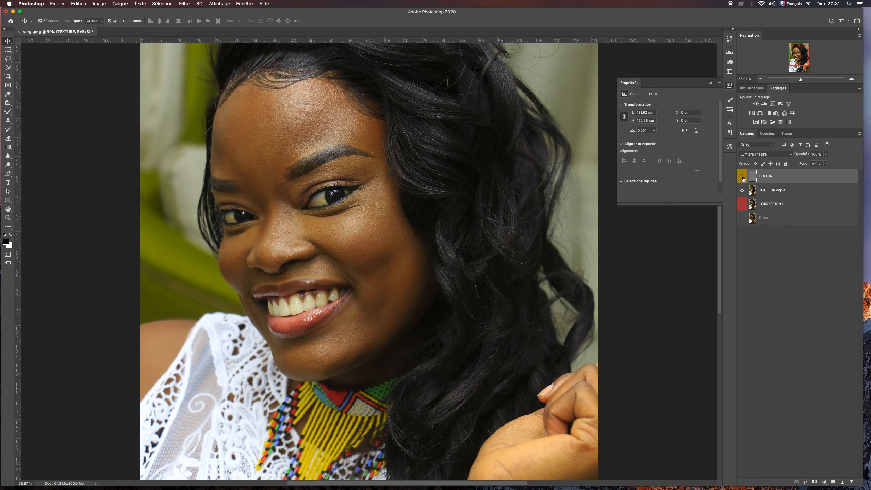
pyautogui.click(743, 177)
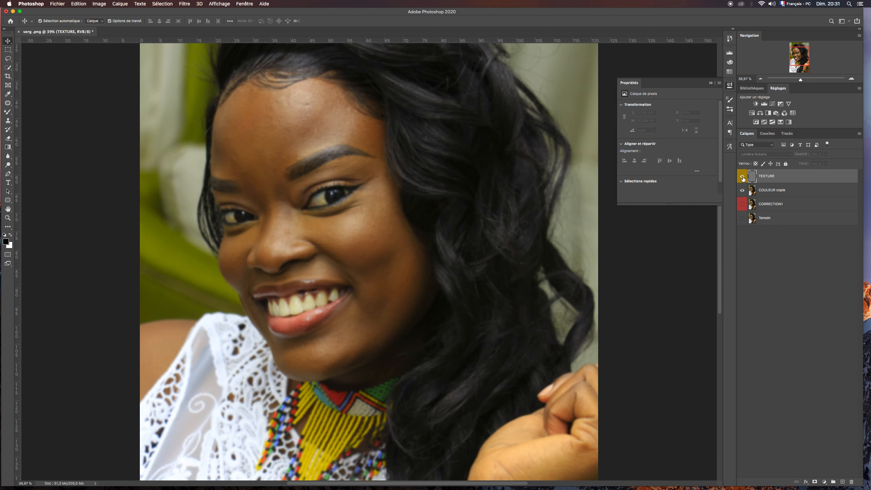
pyautogui.click(743, 177)
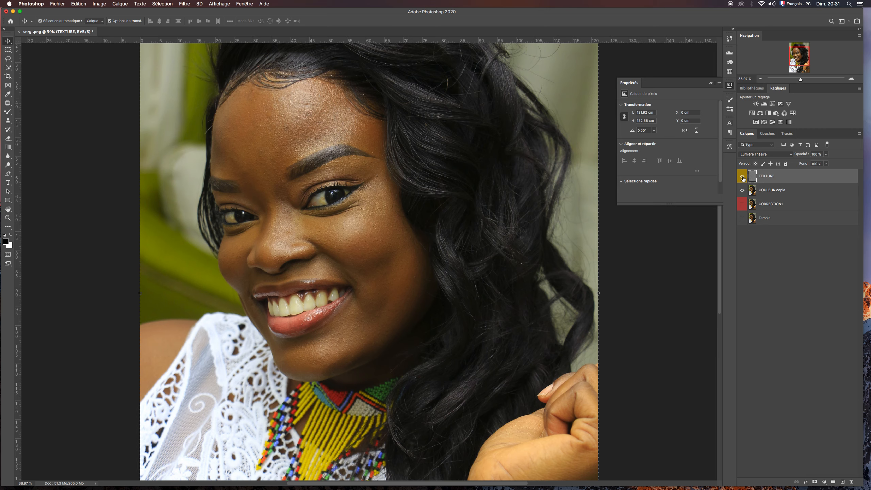
# Step: Outline the forehead skin on the COULEUR copie layer with the Lasso, reapply the Gaussian blur to it and deselect
pyautogui.click(776, 194)
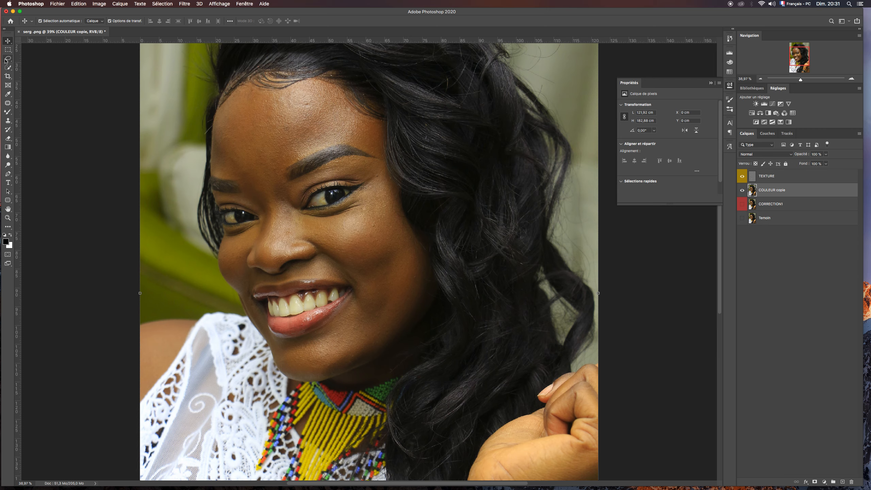
pyautogui.moveTo(7, 59); pyautogui.dragTo(27, 62)
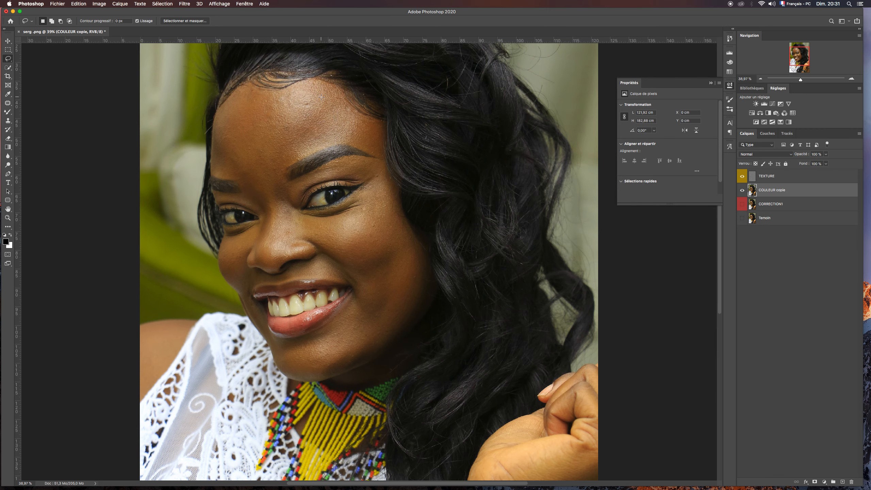
pyautogui.moveTo(321, 97)
pyautogui.mouseDown()
pyautogui.moveTo(242, 144)
pyautogui.moveTo(321, 97)
pyautogui.mouseUp()
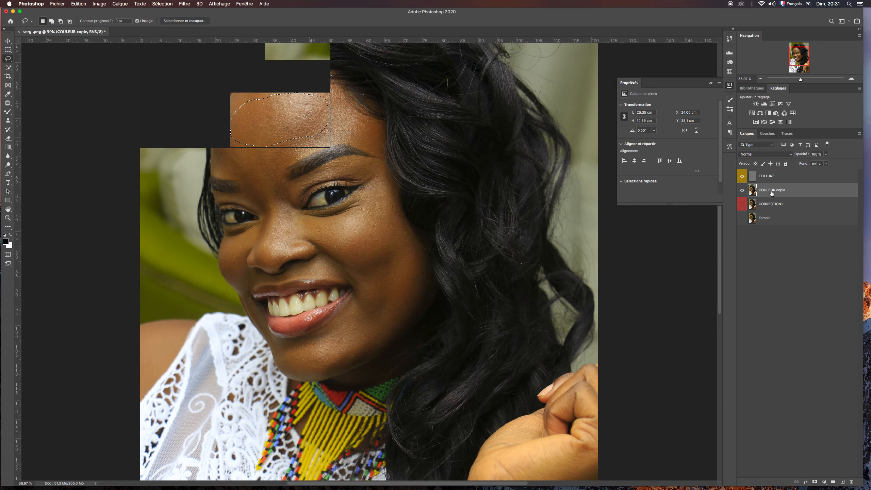
pyautogui.click(185, 4)
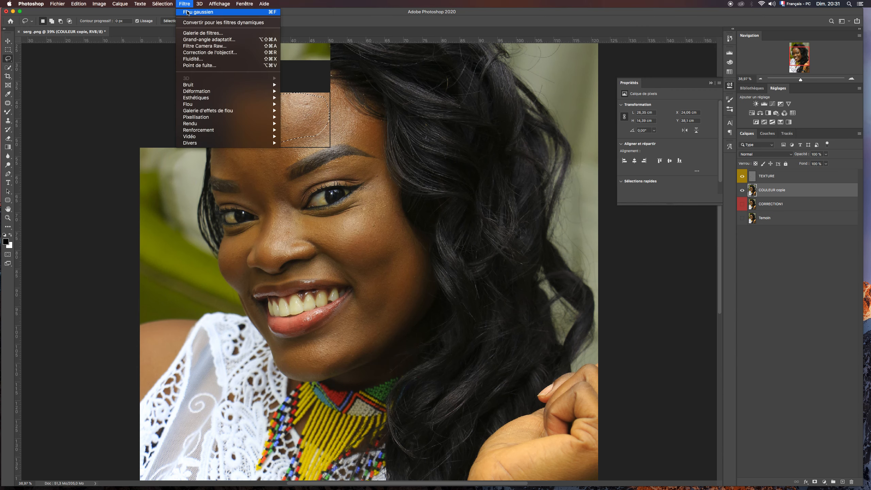
pyautogui.click(188, 12)
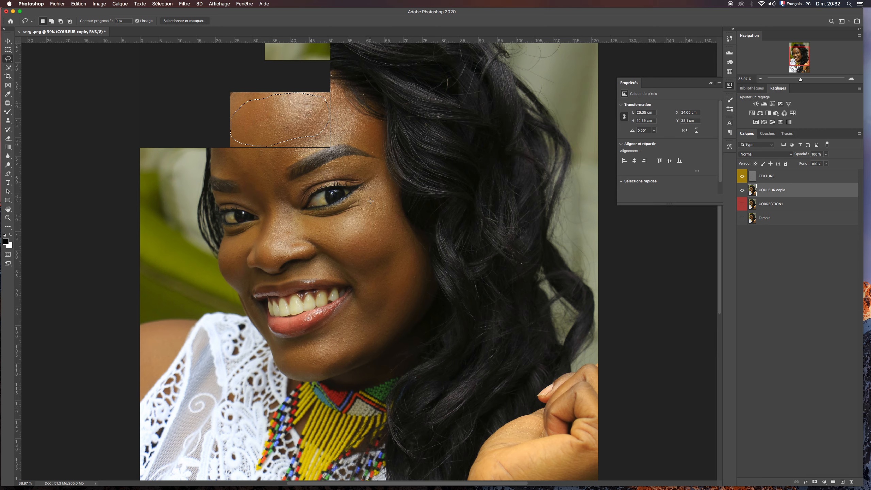
pyautogui.press('super+d')
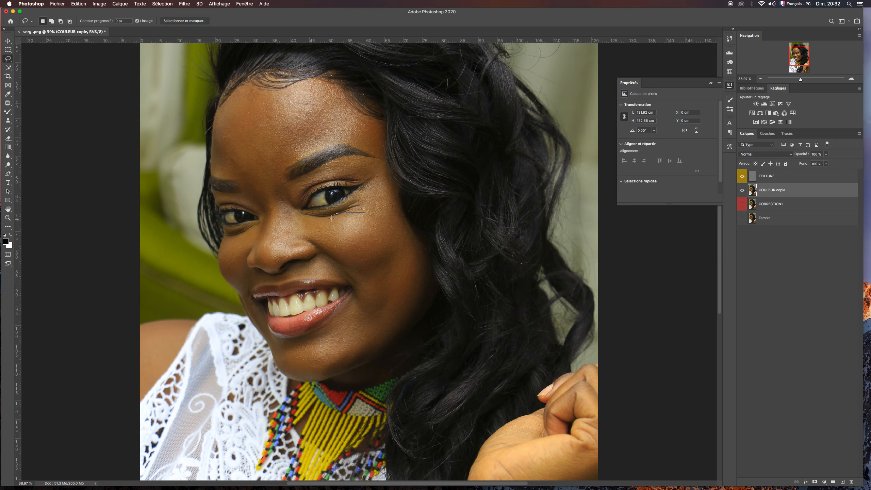
# Step: Outline the cheek highlight below the right-hand eye with the Lasso and reapply the Gaussian blur to it
pyautogui.moveTo(331, 219); pyautogui.dragTo(365, 216)
pyautogui.press('super+z')
pyautogui.moveTo(364, 216); pyautogui.dragTo(364, 216)
pyautogui.click(187, 5)
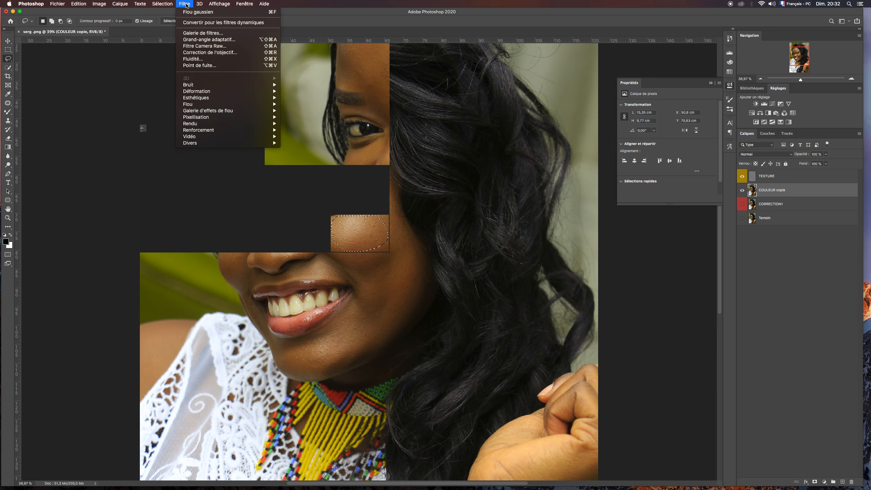
pyautogui.click(191, 13)
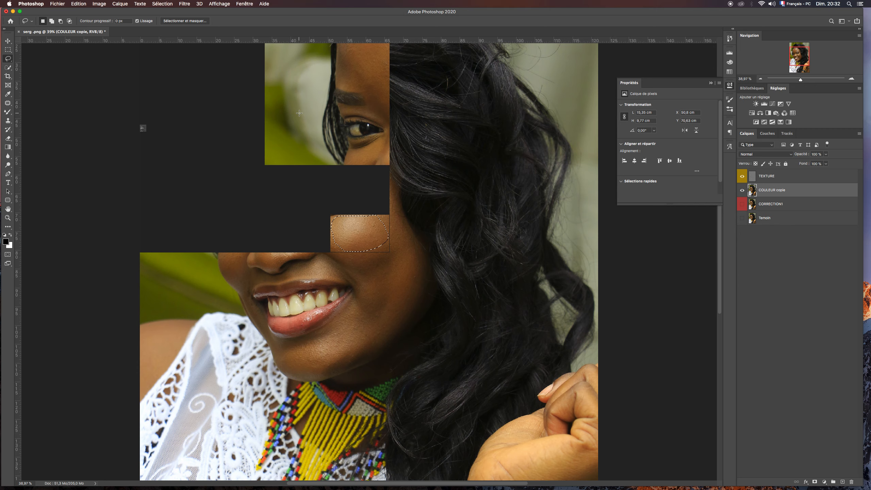
# Step: Outline the chin below the lower lip with the Lasso, reapply the Gaussian blur to it and deselect
pyautogui.moveTo(391, 282); pyautogui.dragTo(379, 273)
pyautogui.moveTo(299, 348); pyautogui.dragTo(287, 363)
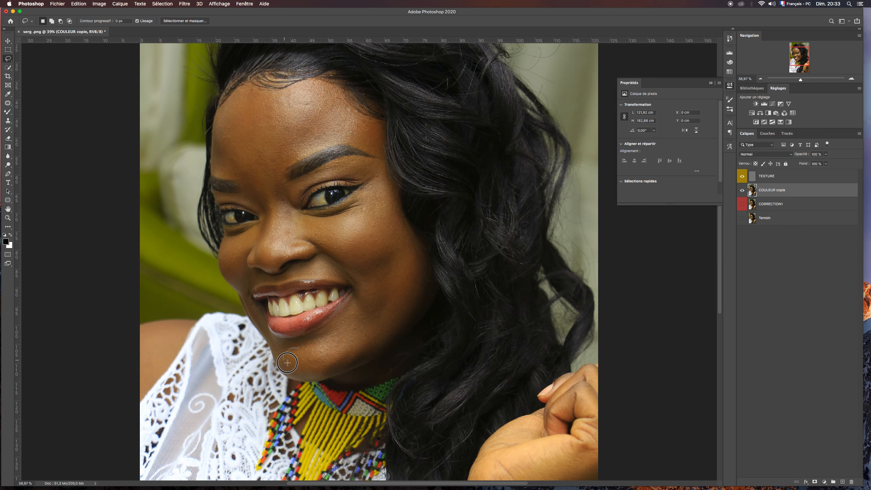
pyautogui.moveTo(288, 363); pyautogui.dragTo(306, 346)
pyautogui.click(185, 3)
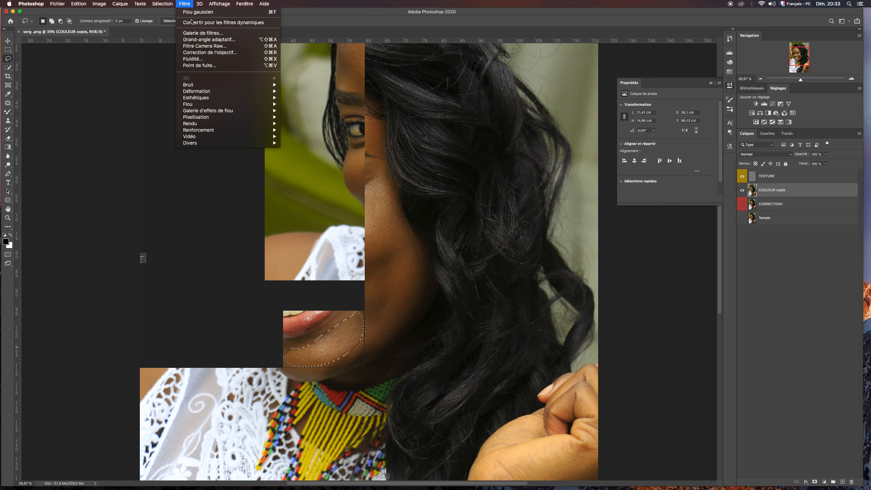
pyautogui.click(194, 12)
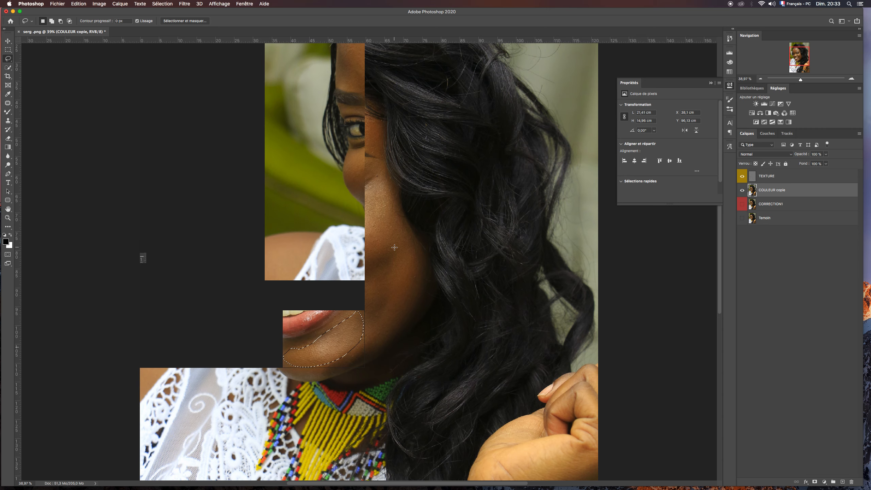
pyautogui.press('super+d')
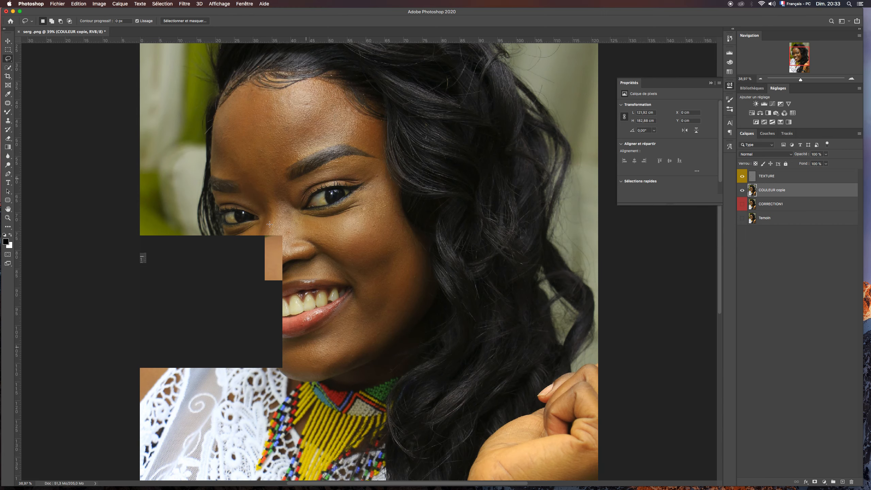
# Step: Outline the cheek below the left-hand eye and the upper forehead in turn with the Lasso on COULEUR copie
pyautogui.moveTo(270, 224); pyautogui.dragTo(339, 207)
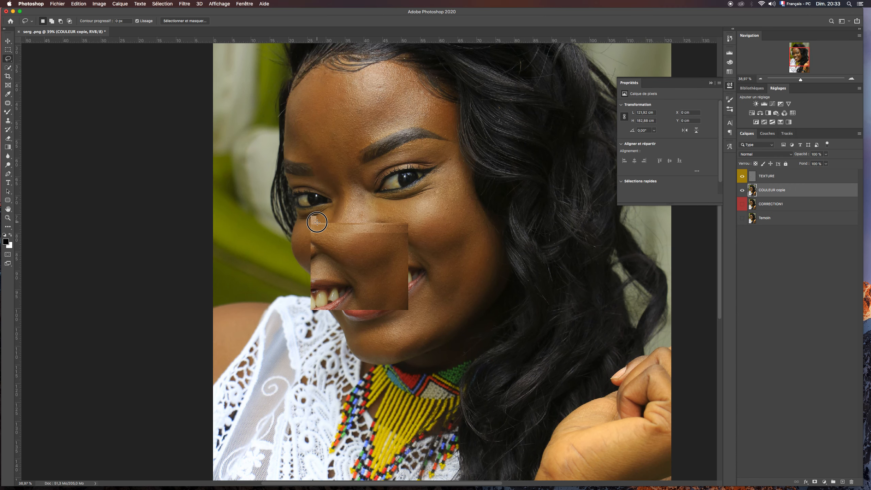
pyautogui.moveTo(317, 222)
pyautogui.mouseDown()
pyautogui.moveTo(301, 255)
pyautogui.moveTo(317, 225)
pyautogui.mouseUp()
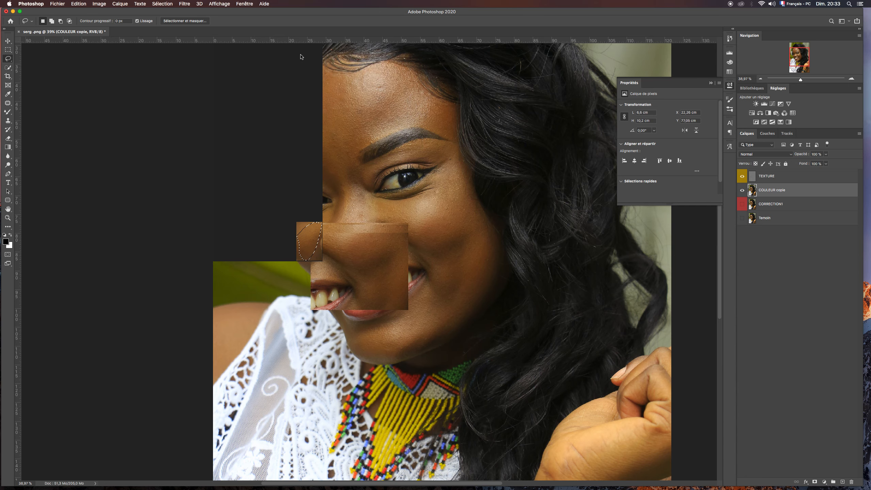
pyautogui.moveTo(395, 72); pyautogui.dragTo(391, 93)
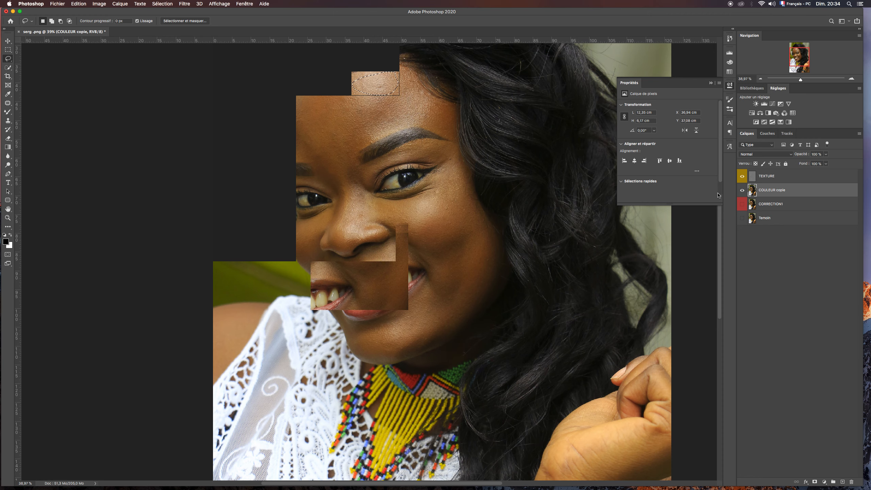
# Step: Outline the bridge of the nose with the Lasso and make TEXTURE the active layer
pyautogui.click(346, 189)
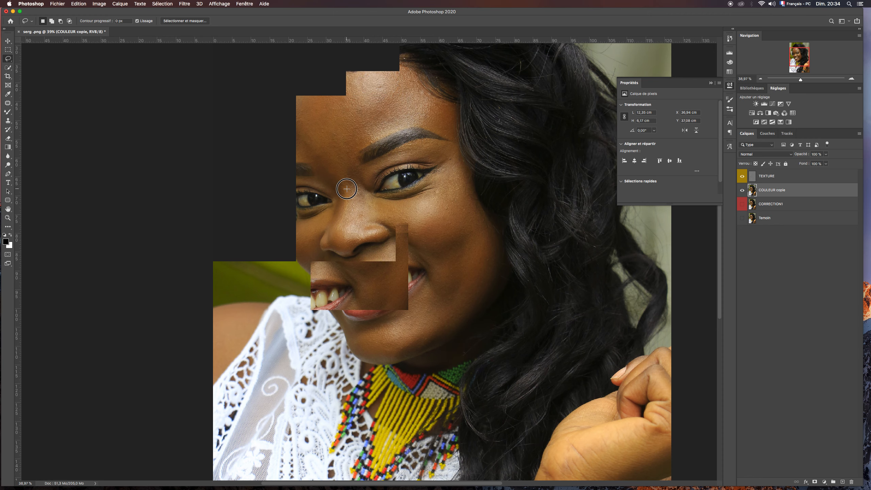
pyautogui.moveTo(347, 189); pyautogui.dragTo(347, 189)
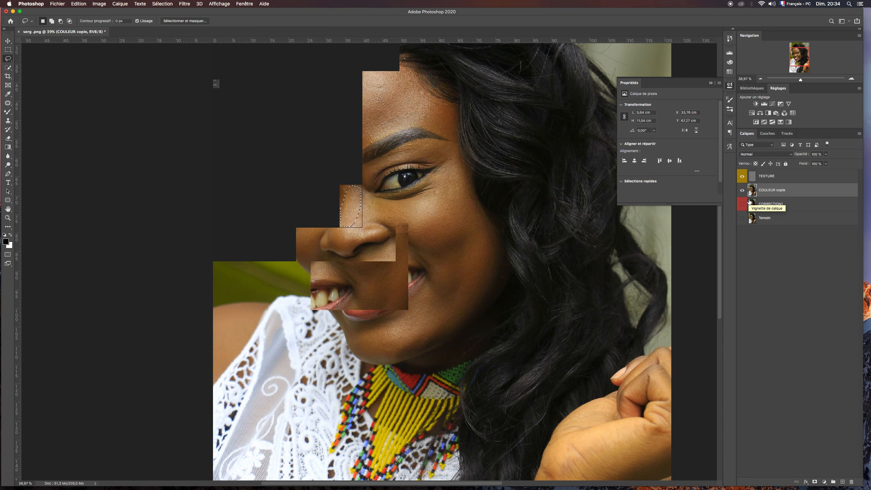
pyautogui.click(823, 182)
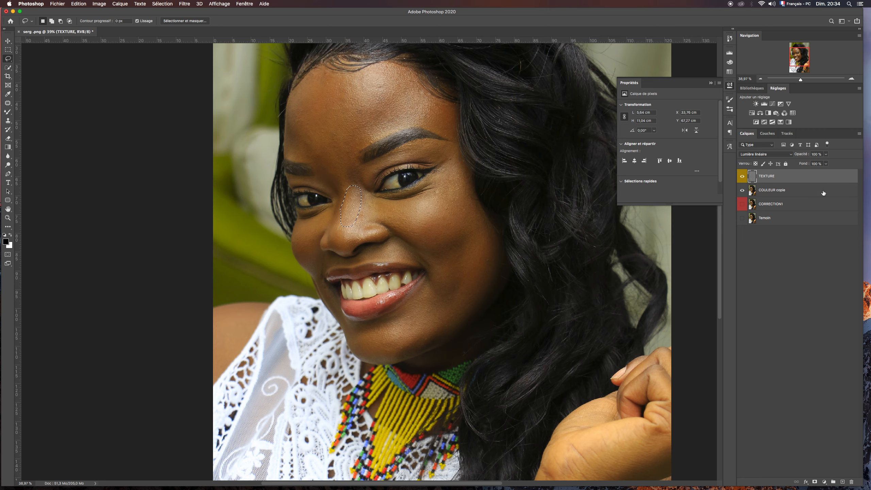
# Step: Group the TEXTURE and COULEUR copie layers and rename the group SEPARATION DE FREQUENCE
pyautogui.click(823, 192)
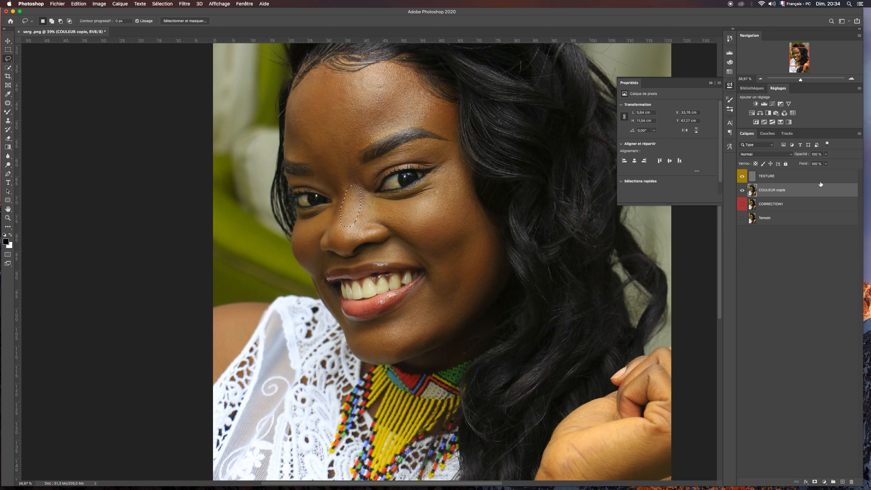
pyautogui.click(767, 176)
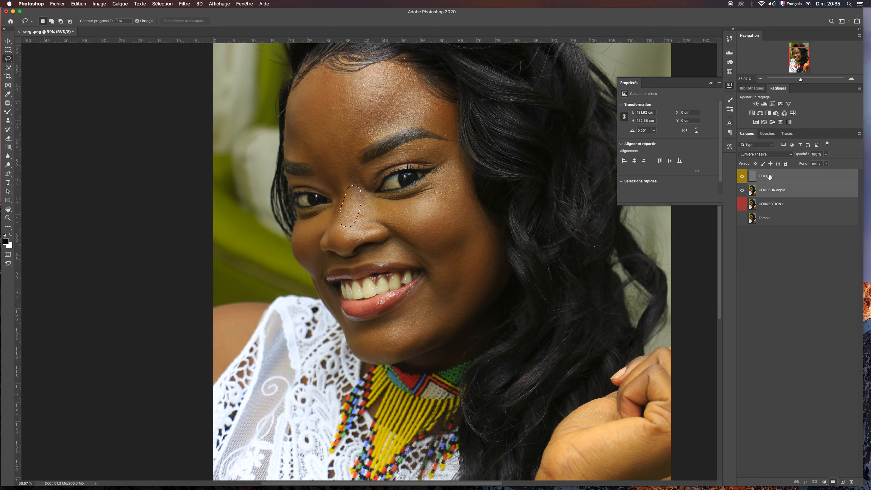
pyautogui.press('super+g')
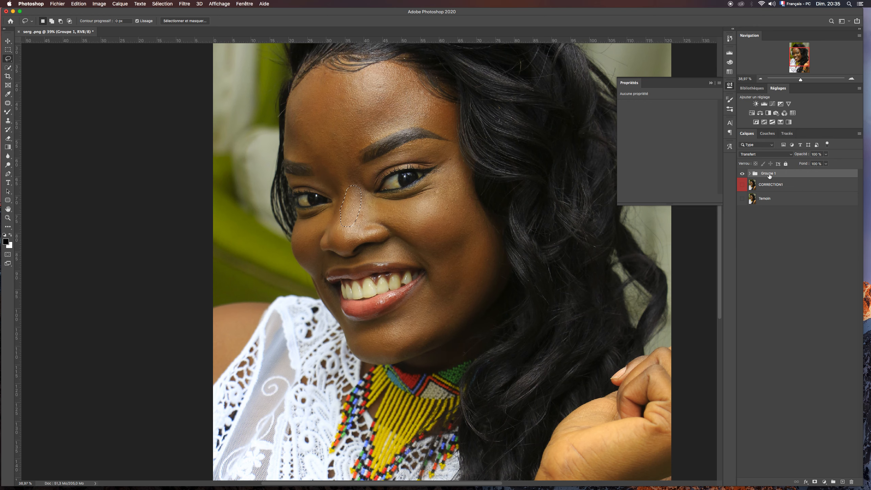
pyautogui.doubleClick(769, 174)
pyautogui.write('SEPARATION DE FRECENCE')
pyautogui.press('super+a')
pyautogui.press('BackSpace')
pyautogui.write('SEPARATION DE FREQUENCE')
# Step: Show the Temoin layer and toggle the SEPARATION DE FREQUENCE group's visibility to compare the portrait before and after retouching
pyautogui.click(743, 174)
pyautogui.click(743, 174)
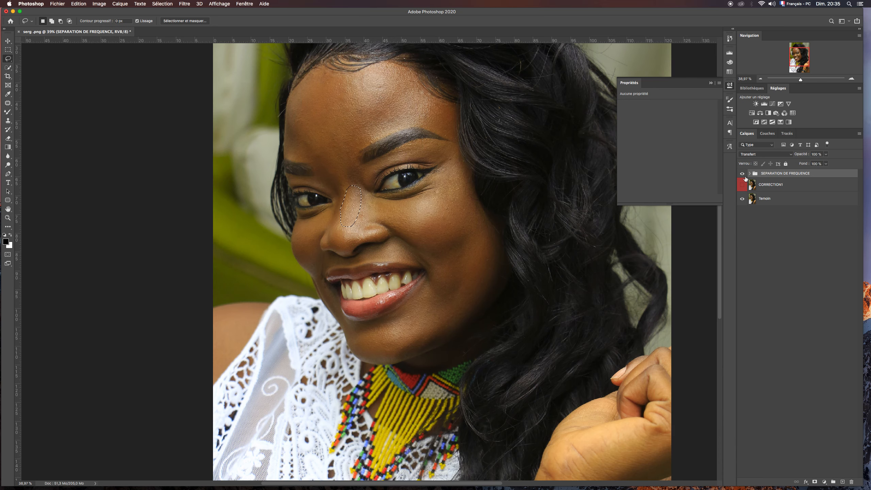
pyautogui.click(743, 173)
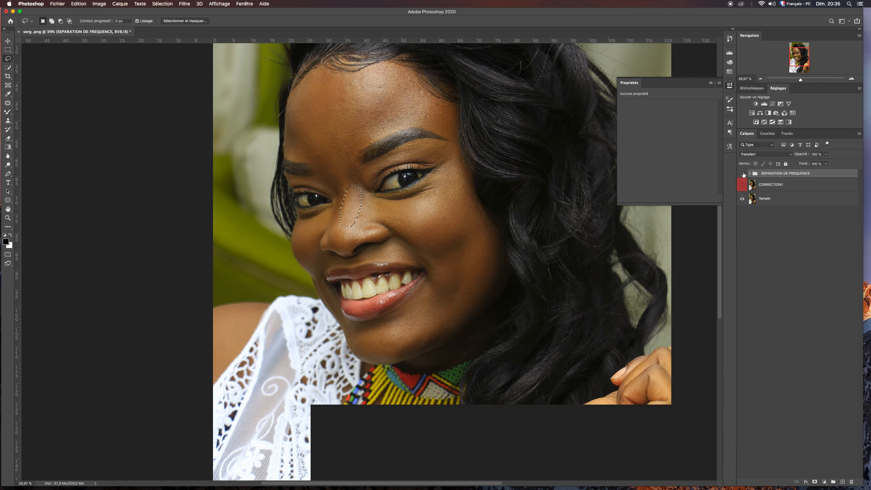
pyautogui.click(743, 174)
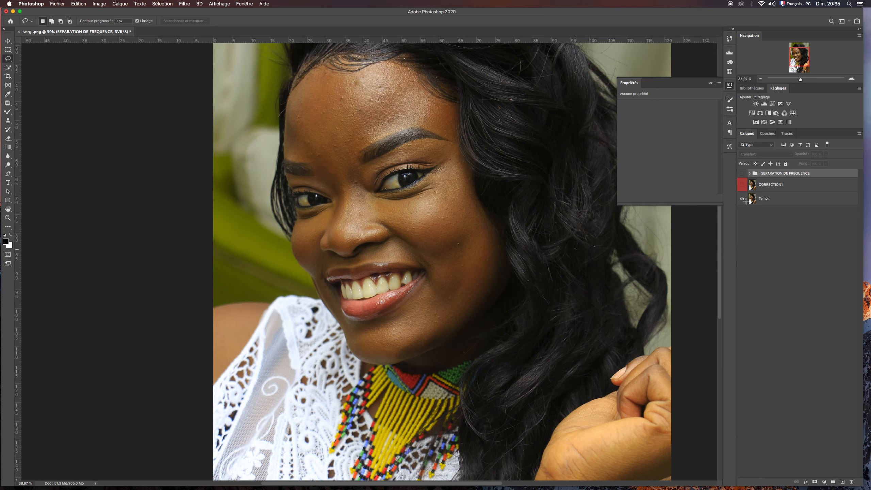
pyautogui.click(743, 173)
pyautogui.click(742, 173)
pyautogui.click(743, 174)
# Step: Apply a Gaussian Blur with a radius of about 3.7 pixels to the whole COULEUR copie layer inside the group
pyautogui.click(750, 174)
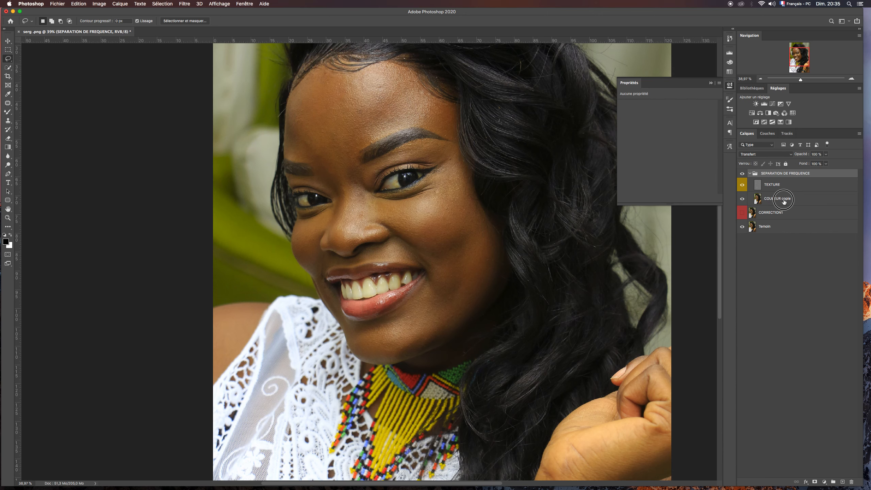
pyautogui.click(784, 202)
pyautogui.click(185, 4)
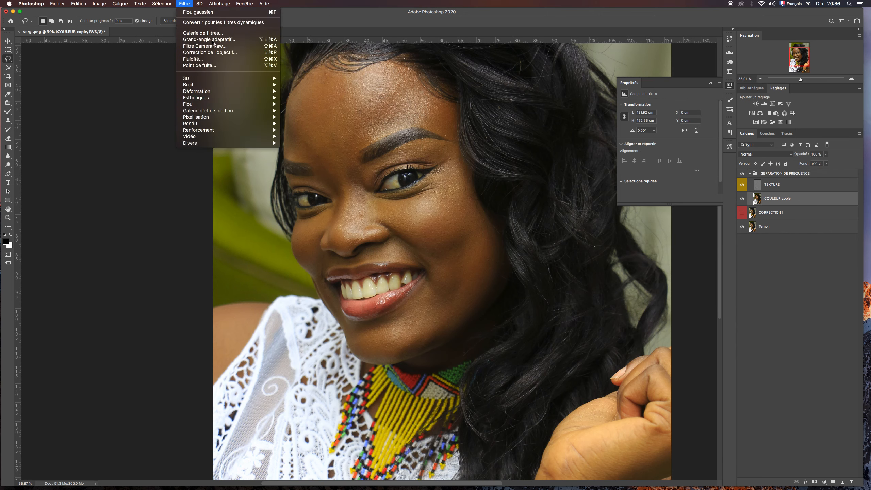
pyautogui.moveTo(206, 104)
pyautogui.click(305, 137)
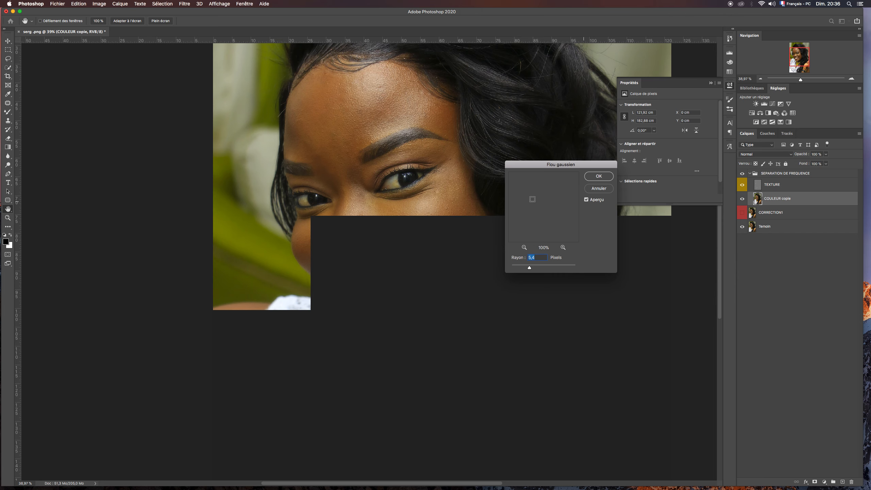
pyautogui.moveTo(529, 268); pyautogui.dragTo(541, 270)
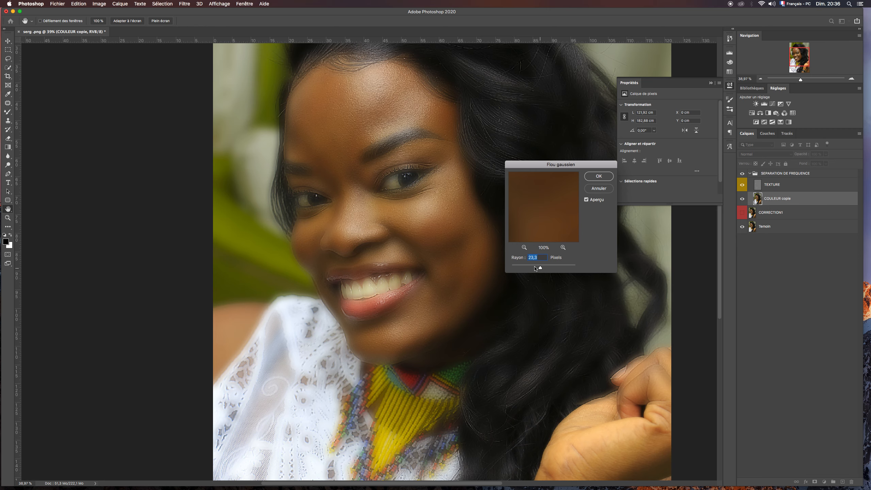
pyautogui.moveTo(536, 268); pyautogui.dragTo(525, 269)
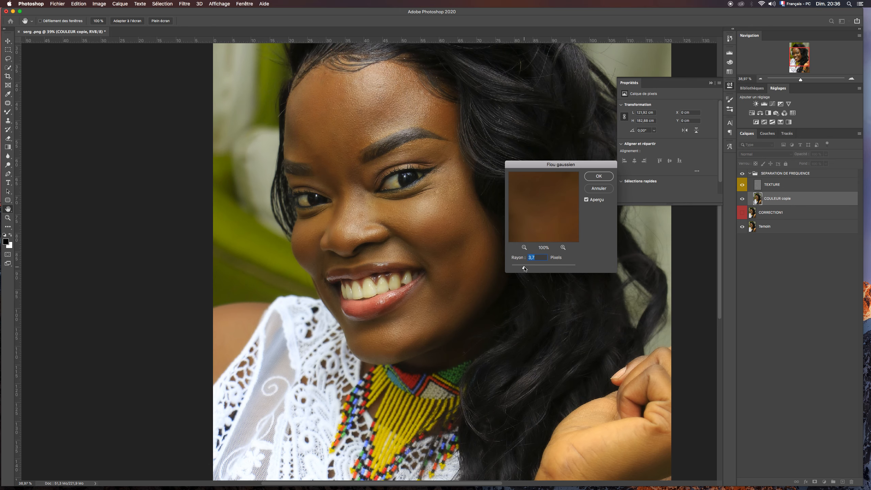
pyautogui.moveTo(525, 269); pyautogui.dragTo(526, 269)
pyautogui.press('Return')
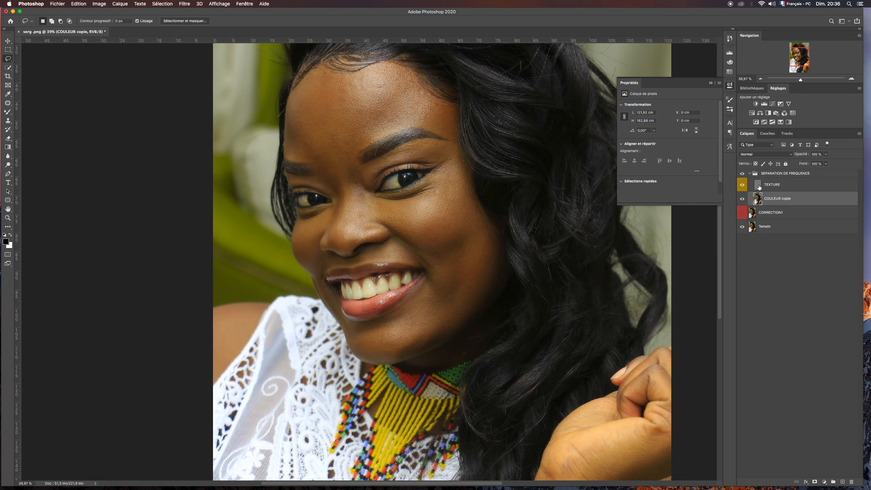
# Step: Try to replace a small lassoed area of the upper forehead on the TEXTURE layer with the Patch tool
pyautogui.click(760, 187)
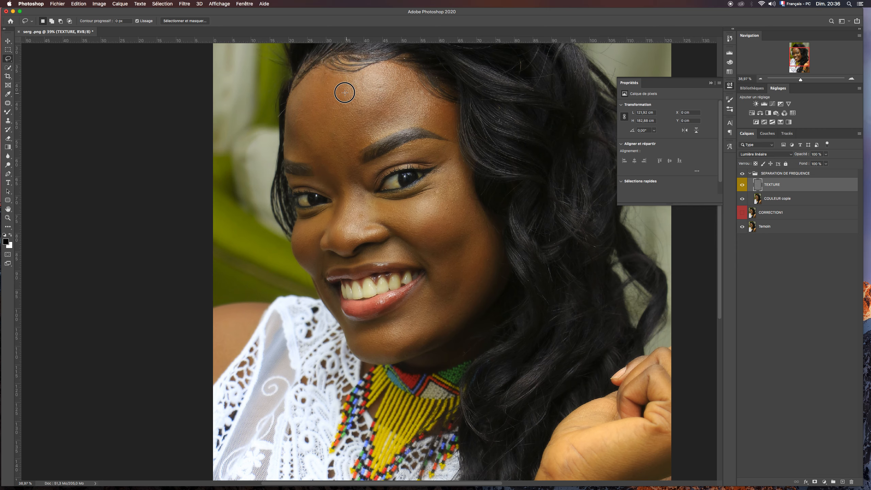
pyautogui.moveTo(344, 92); pyautogui.dragTo(348, 101)
pyautogui.moveTo(348, 100); pyautogui.dragTo(347, 98)
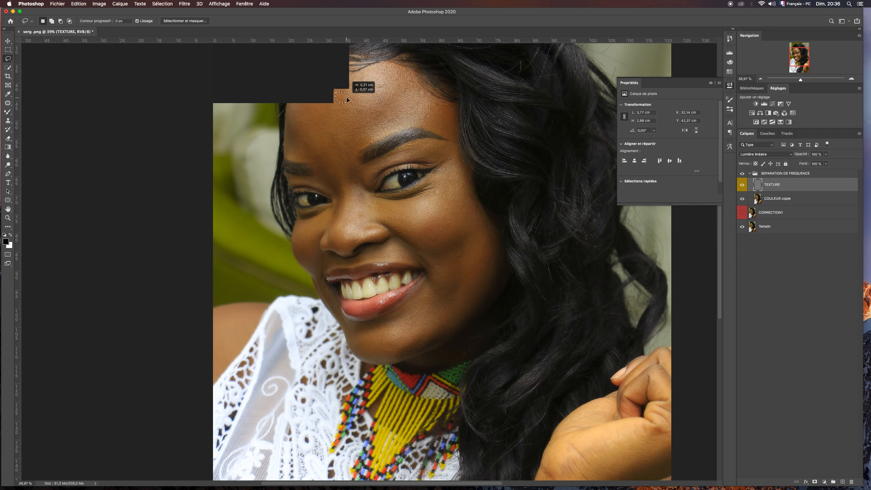
pyautogui.moveTo(347, 98); pyautogui.dragTo(348, 98)
pyautogui.press('super+z')
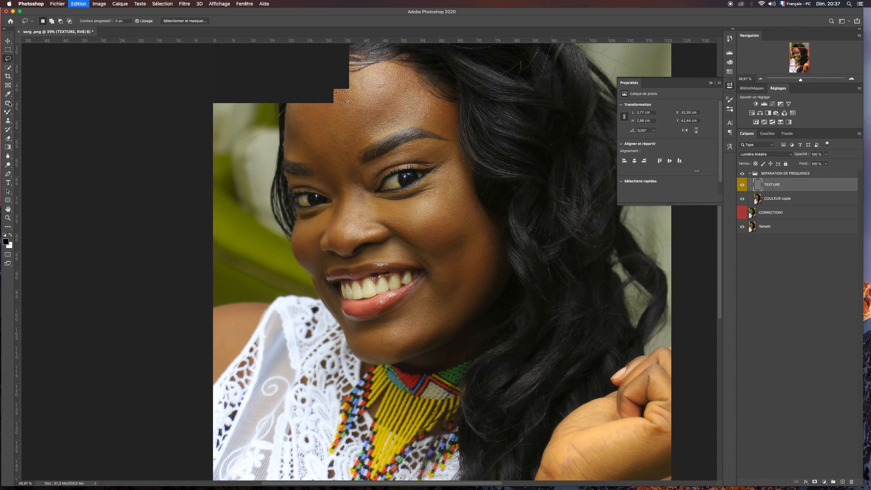
pyautogui.click(9, 104)
pyautogui.moveTo(342, 96); pyautogui.dragTo(362, 94)
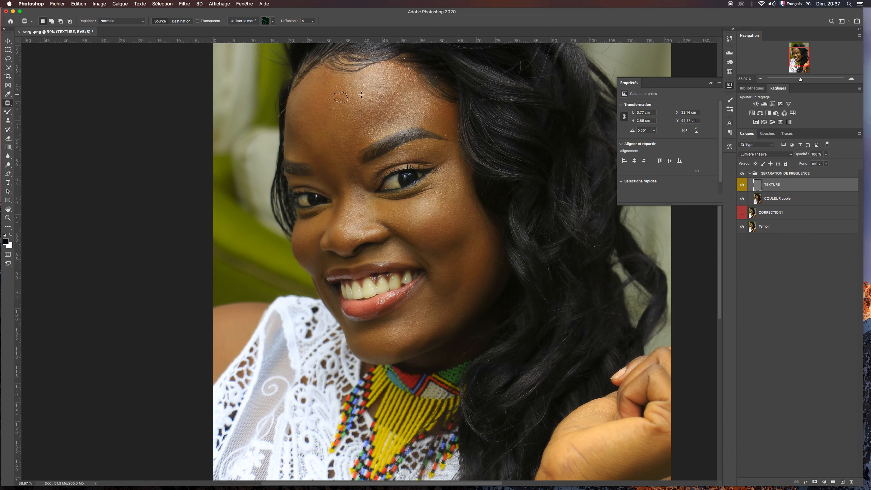
pyautogui.press('super+d')
pyautogui.press('super+z')
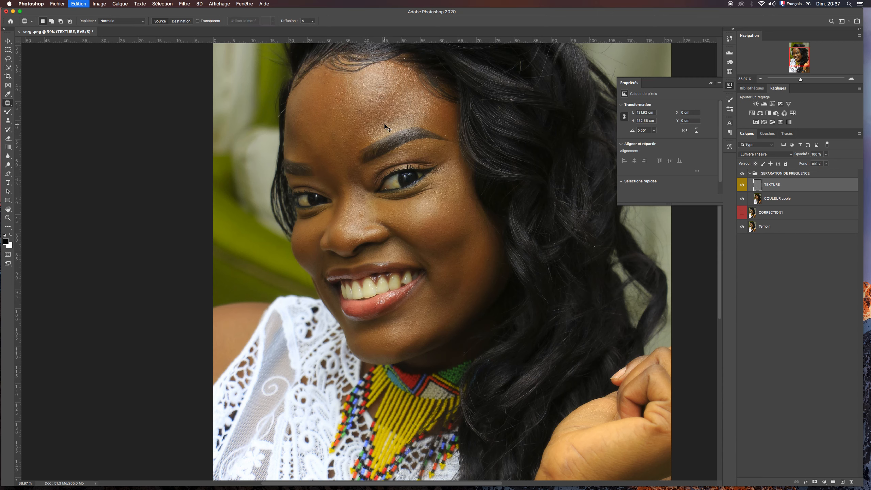
pyautogui.press('super+z')
pyautogui.click(361, 122)
# Step: Dab the middle of the forehead on the TEXTURE layer with the Spot Healing Brush and undo the last dab
pyautogui.click(8, 103)
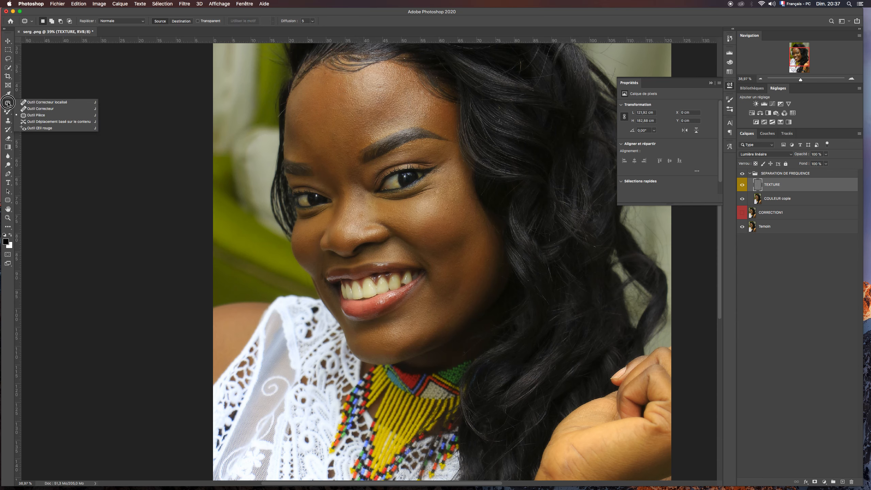
pyautogui.click(45, 101)
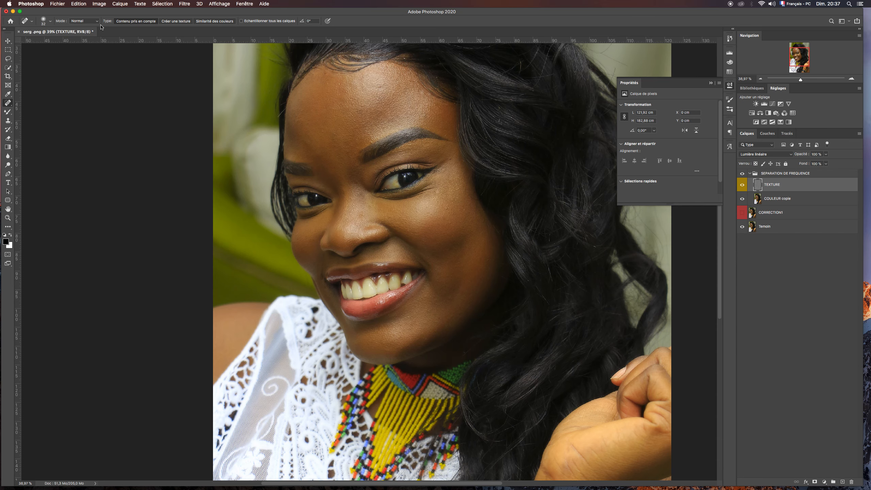
pyautogui.click(50, 21)
pyautogui.moveTo(23, 39); pyautogui.dragTo(19, 40)
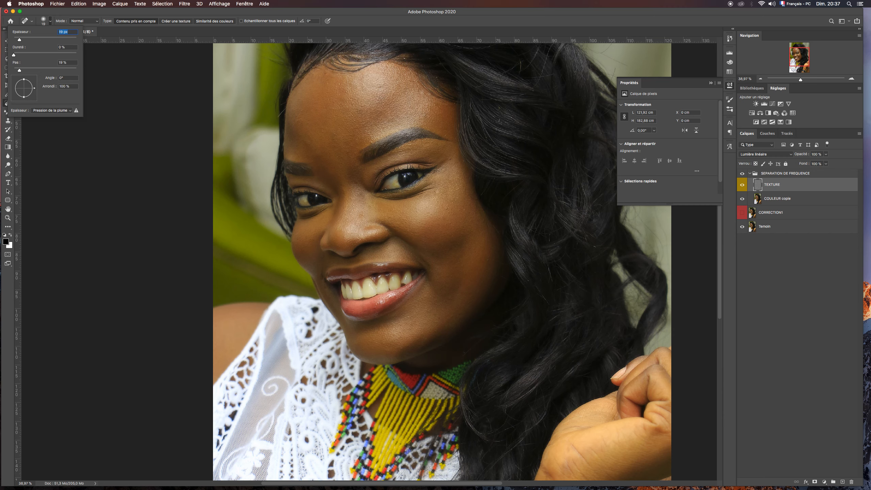
pyautogui.click(358, 110)
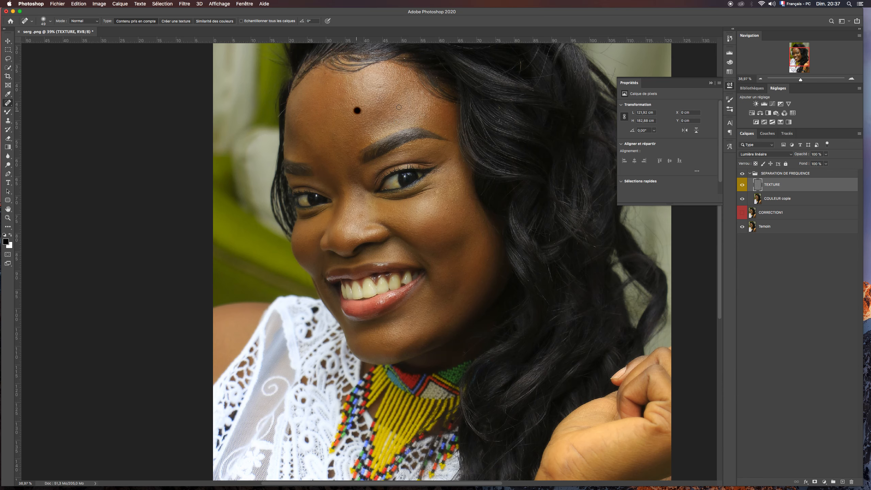
pyautogui.click(382, 87)
pyautogui.press('super+z')
# Step: Collapse the group and add a Brightness/Contrast adjustment layer above it with brightness 13 and contrast 7
pyautogui.press('super+plus')
pyautogui.press('super+minus')
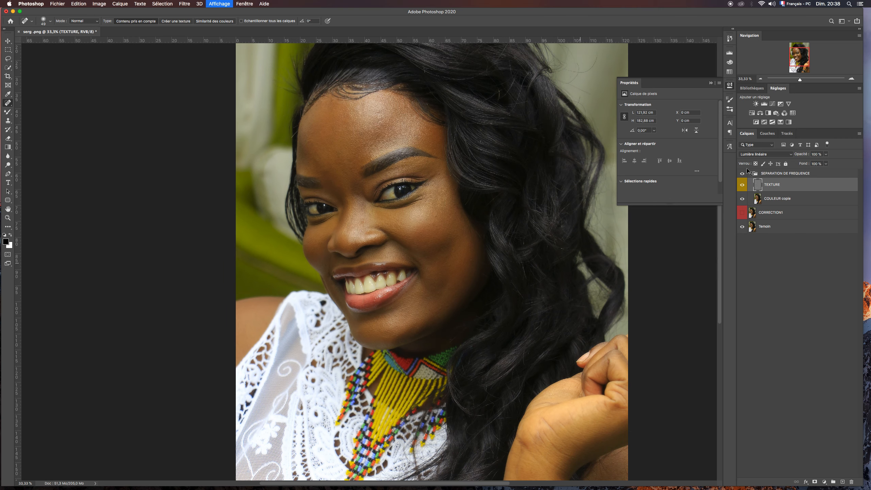
pyautogui.press('super+minus')
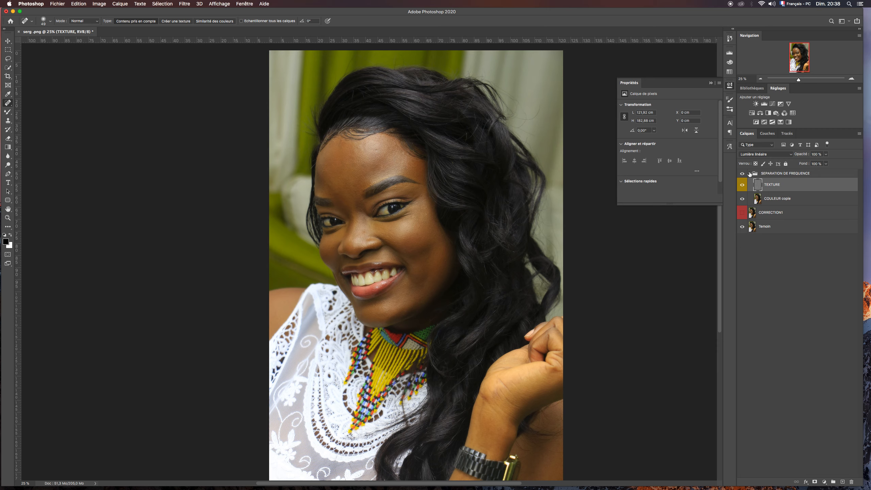
pyautogui.click(750, 174)
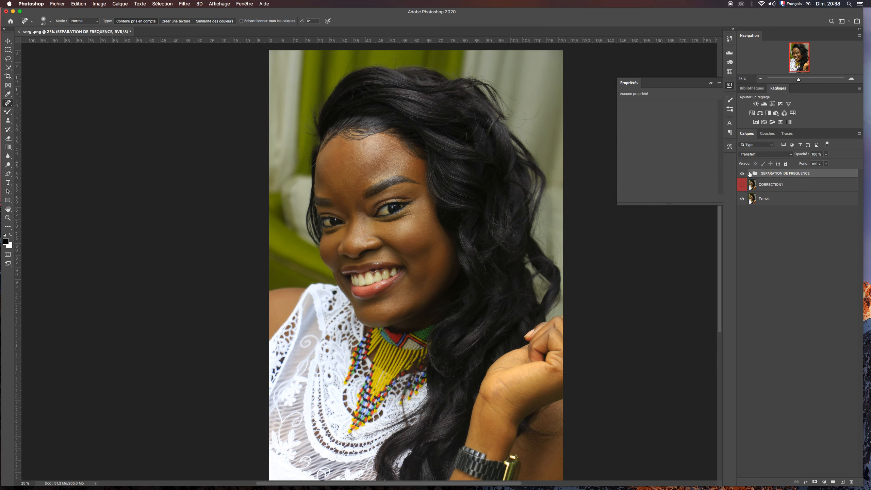
pyautogui.click(756, 105)
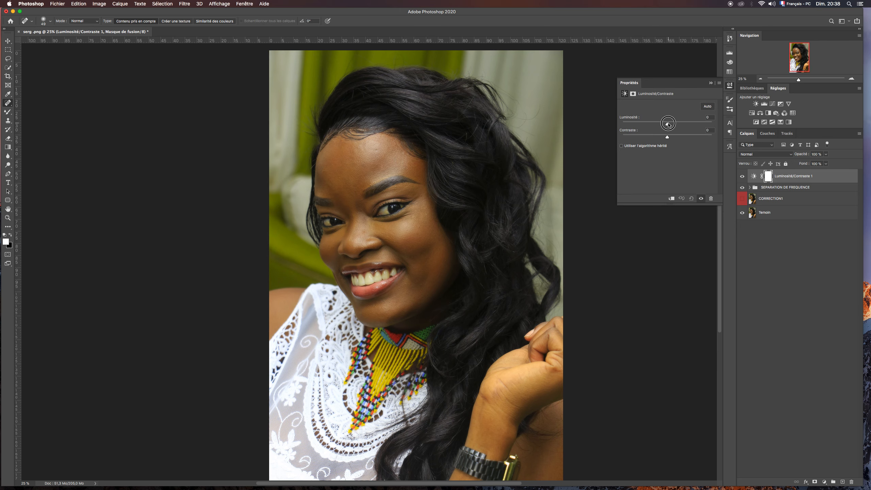
pyautogui.moveTo(668, 124); pyautogui.dragTo(670, 138)
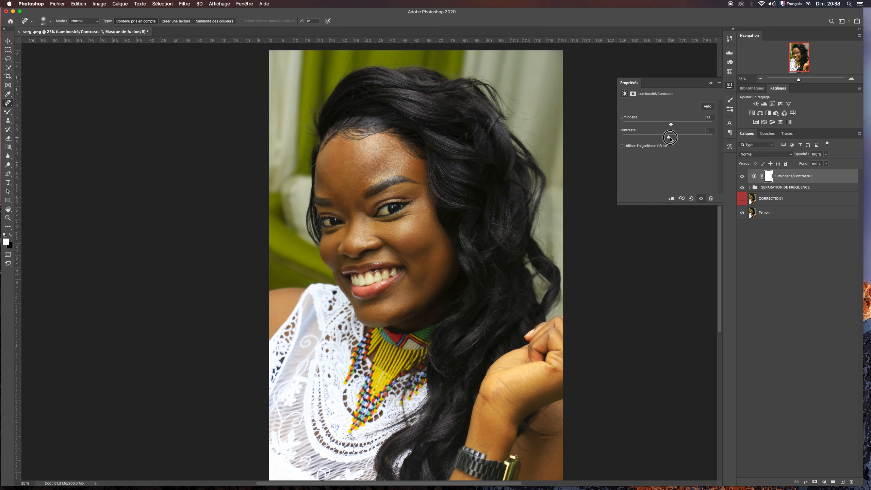
pyautogui.moveTo(671, 138); pyautogui.dragTo(672, 138)
# Step: Add a Levels adjustment layer above the Brightness/Contrast layer
pyautogui.click(99, 4)
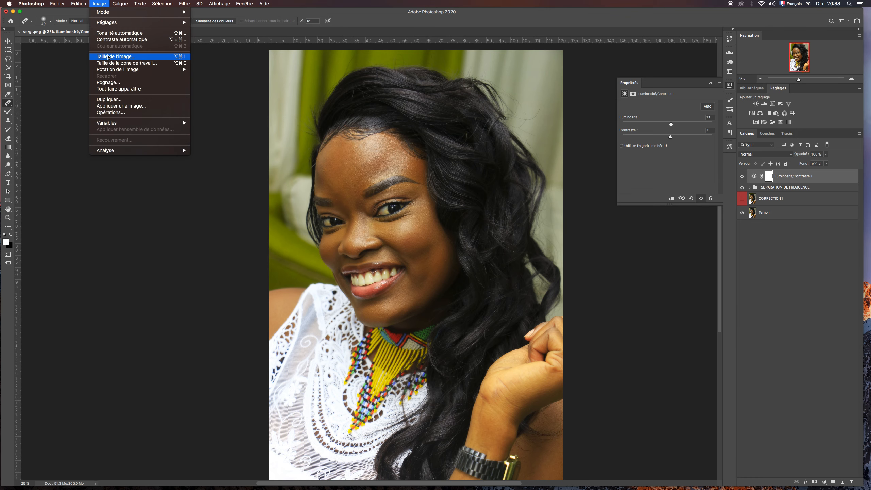
pyautogui.moveTo(113, 23)
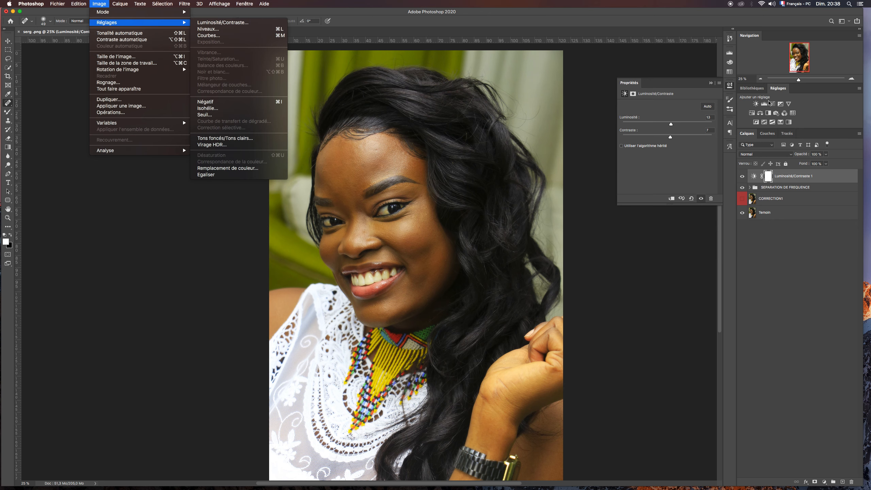
pyautogui.click(769, 103)
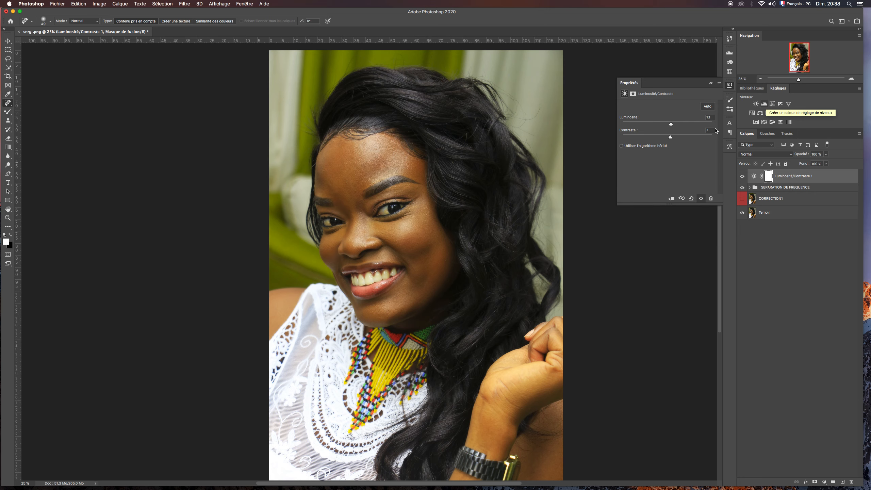
pyautogui.click(671, 124)
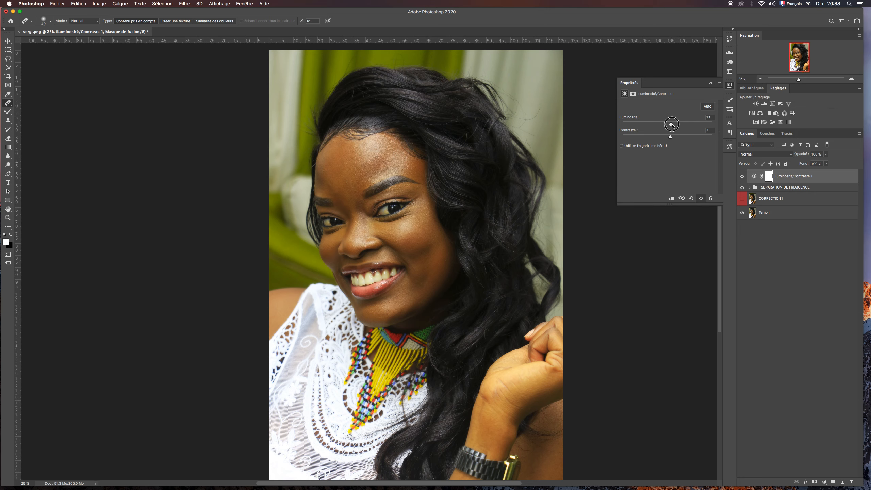
pyautogui.moveTo(672, 124); pyautogui.dragTo(672, 125)
pyautogui.click(765, 104)
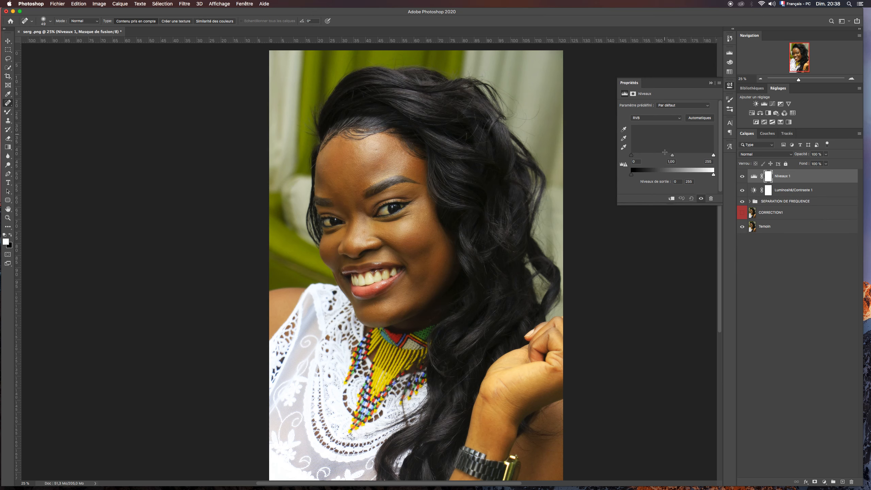